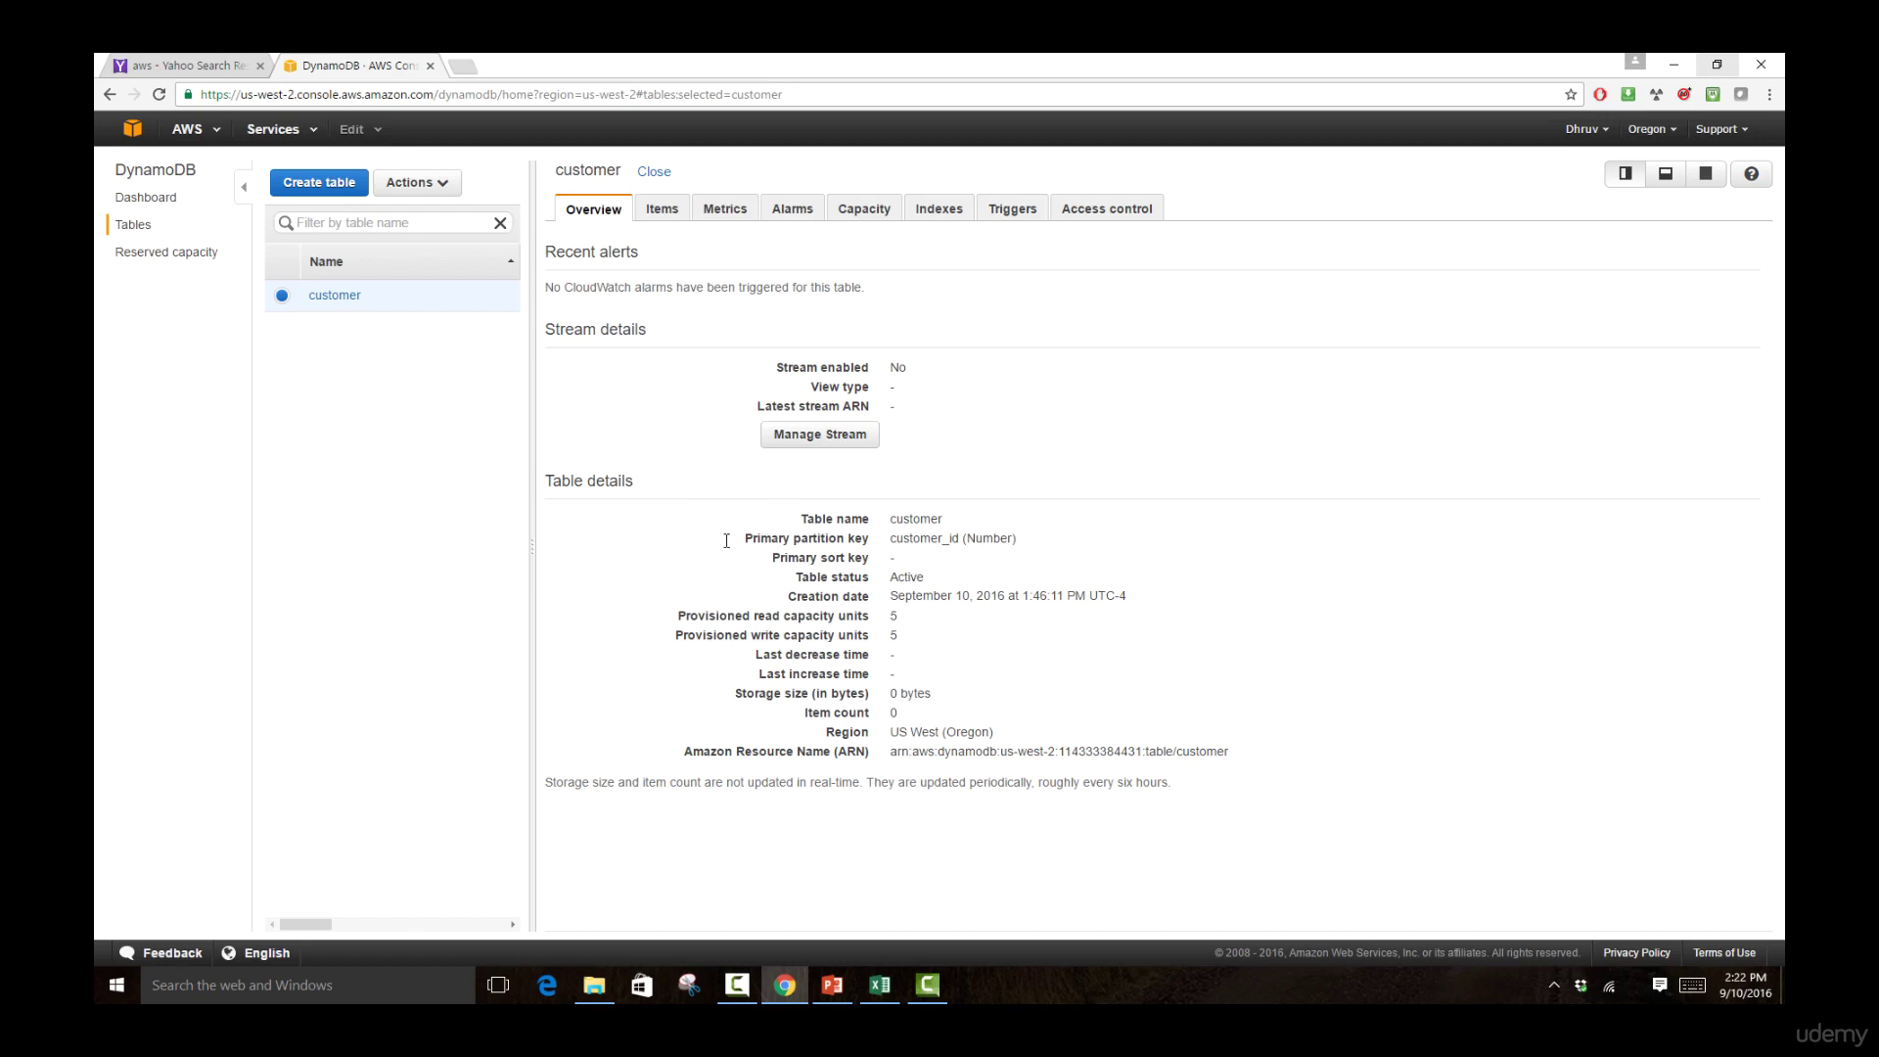
Start a new item in the customer table and enter the first customer's ID as its customer_id
click(661, 211)
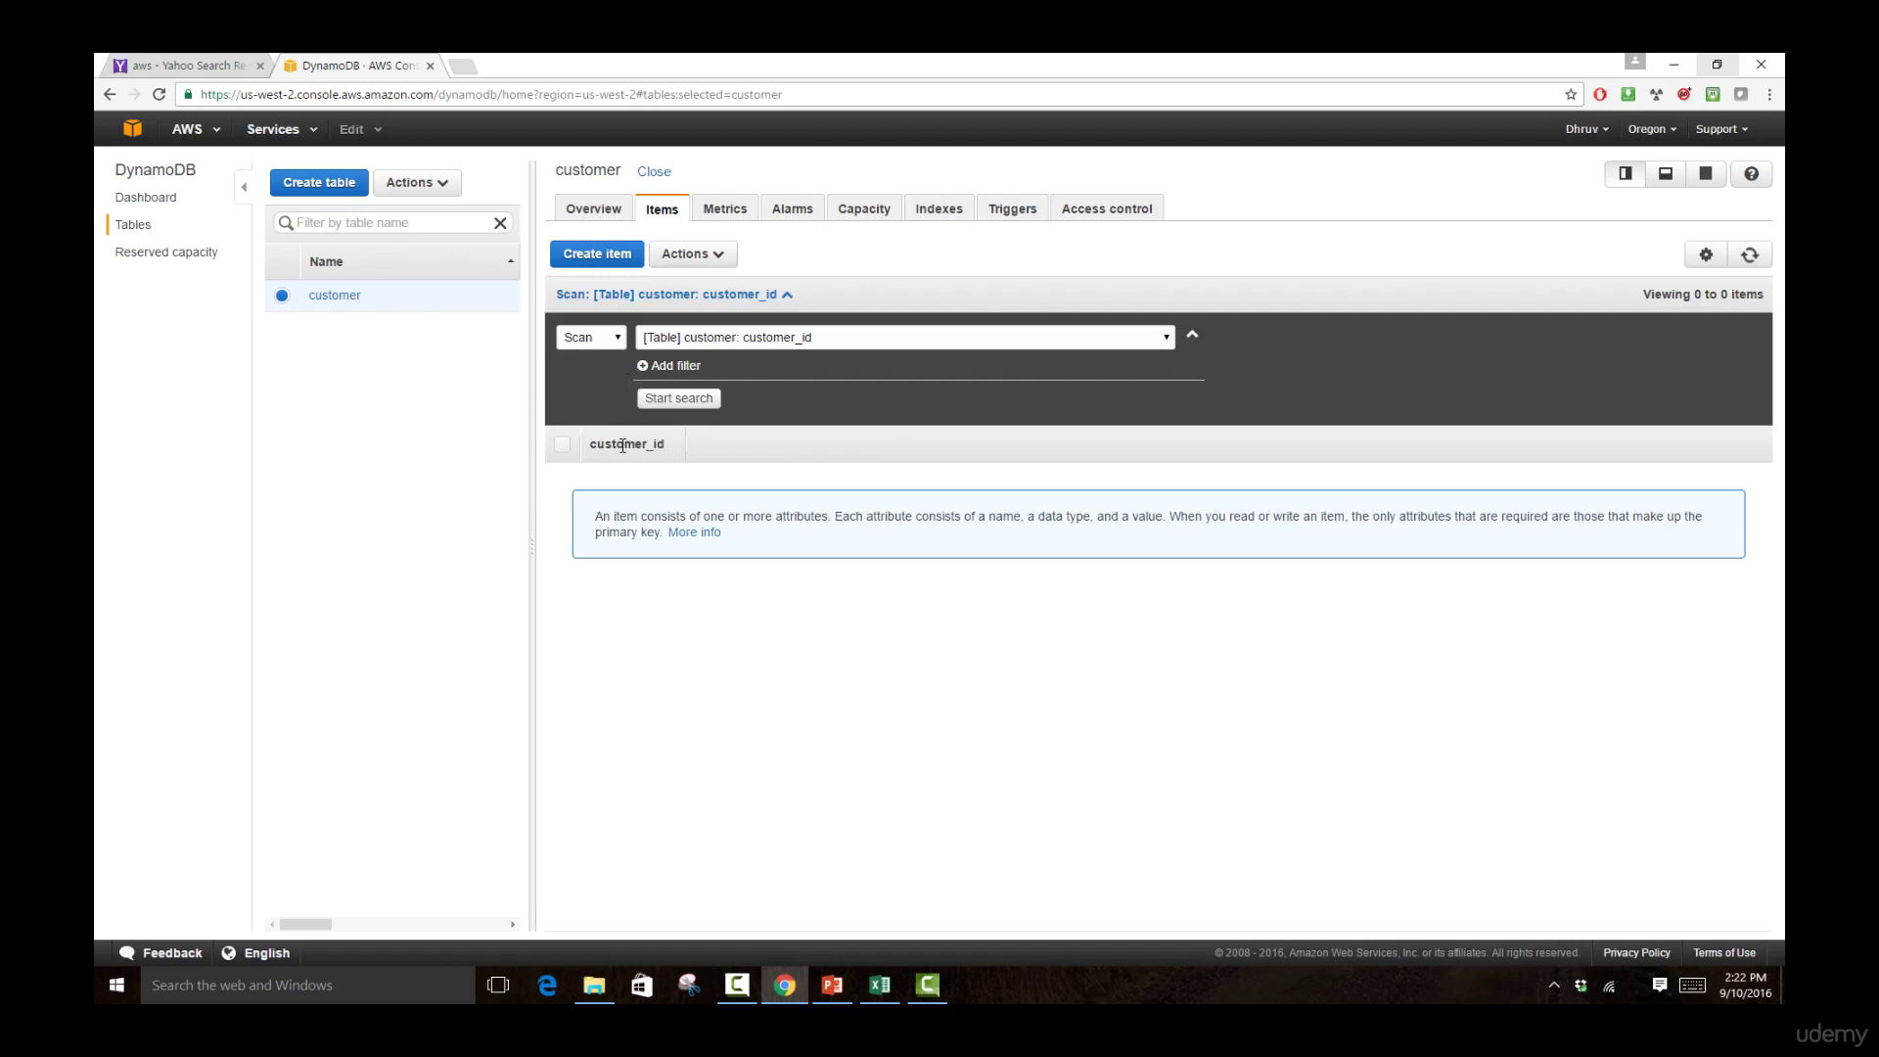
click(590, 257)
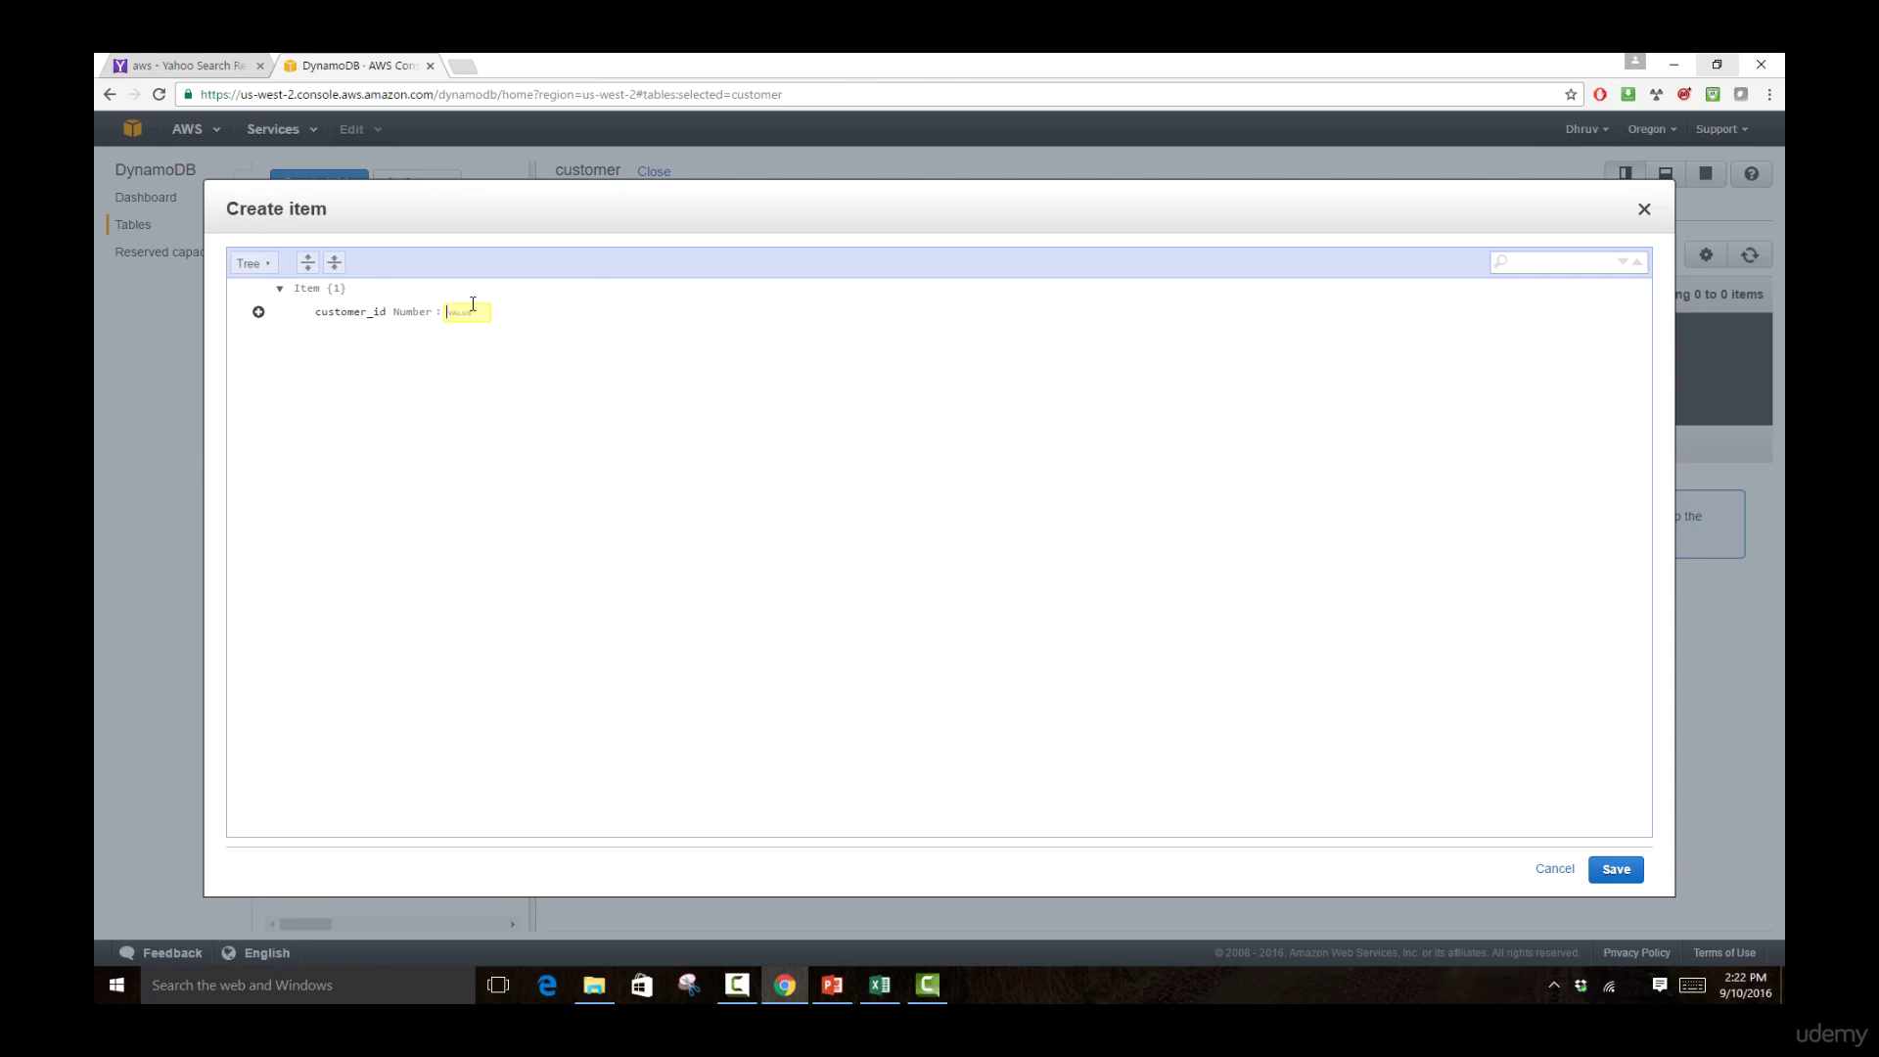
text(1001)
Append a String attribute named fname to the item and enter the customer's first name
click(259, 311)
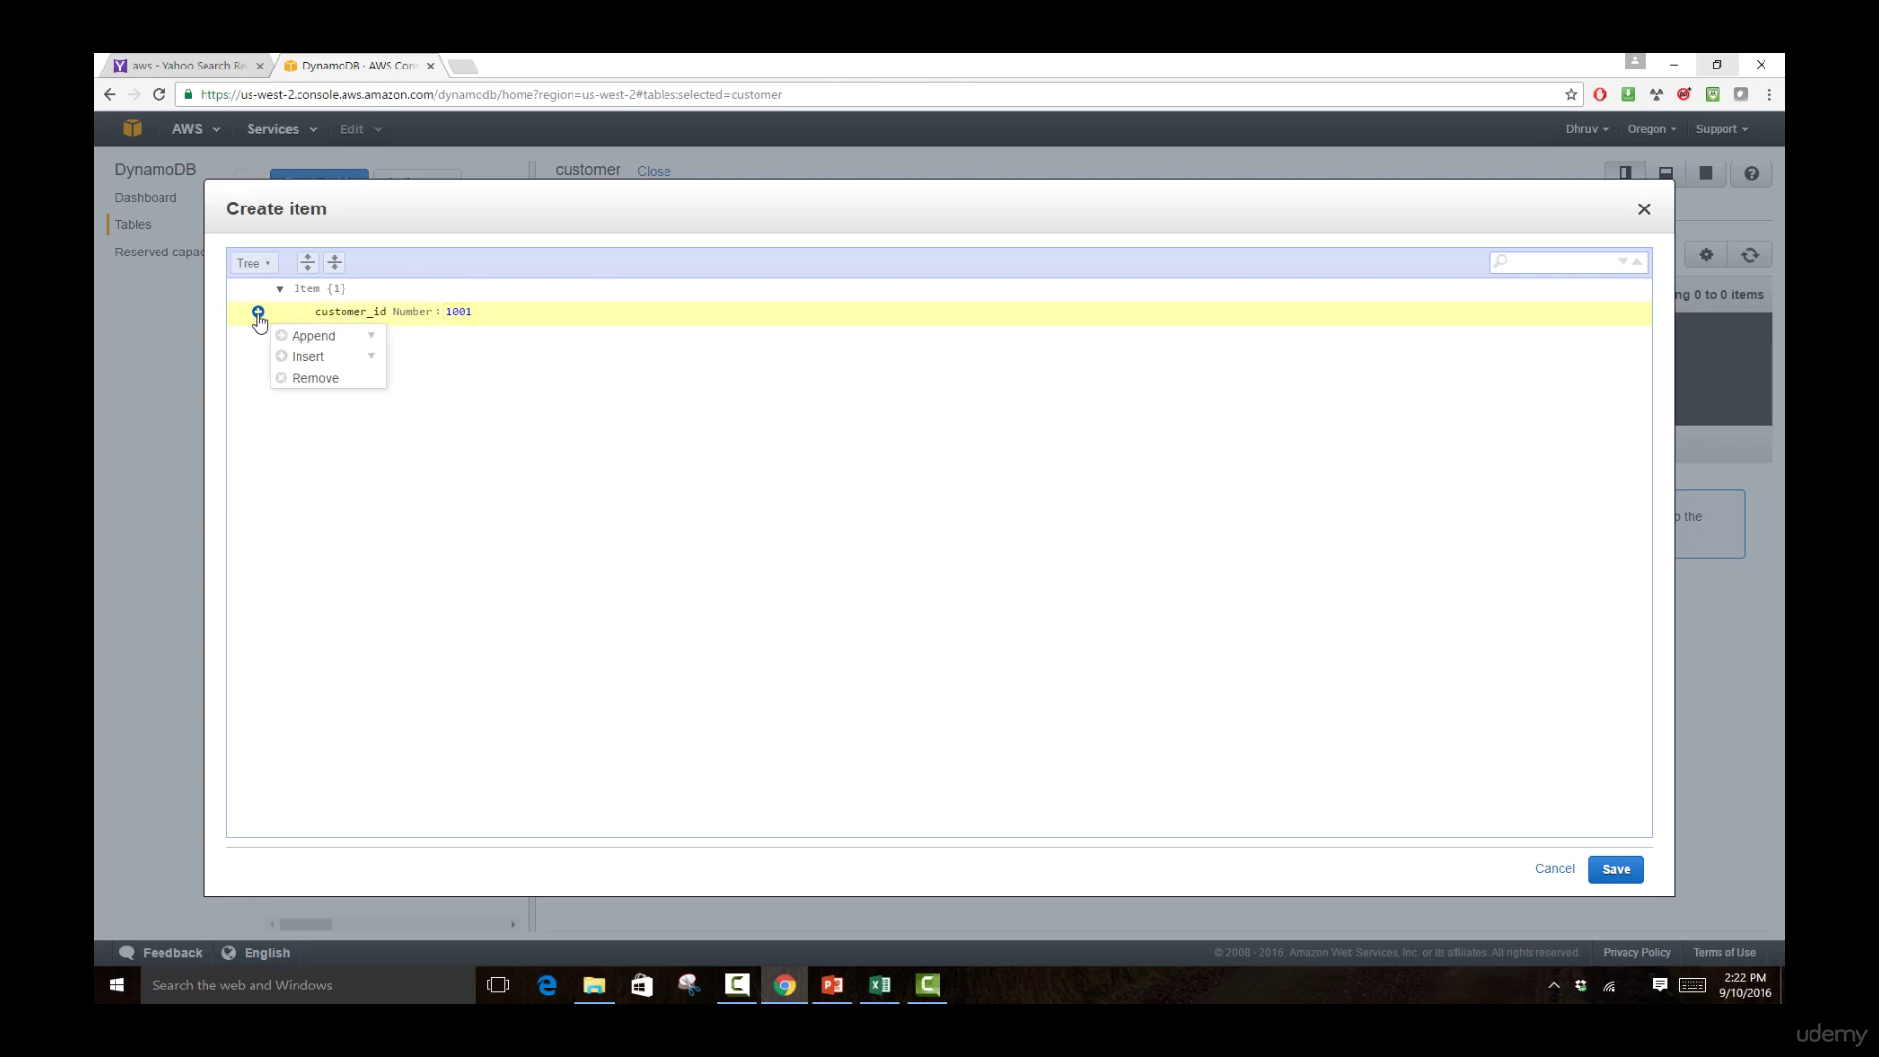
click(285, 338)
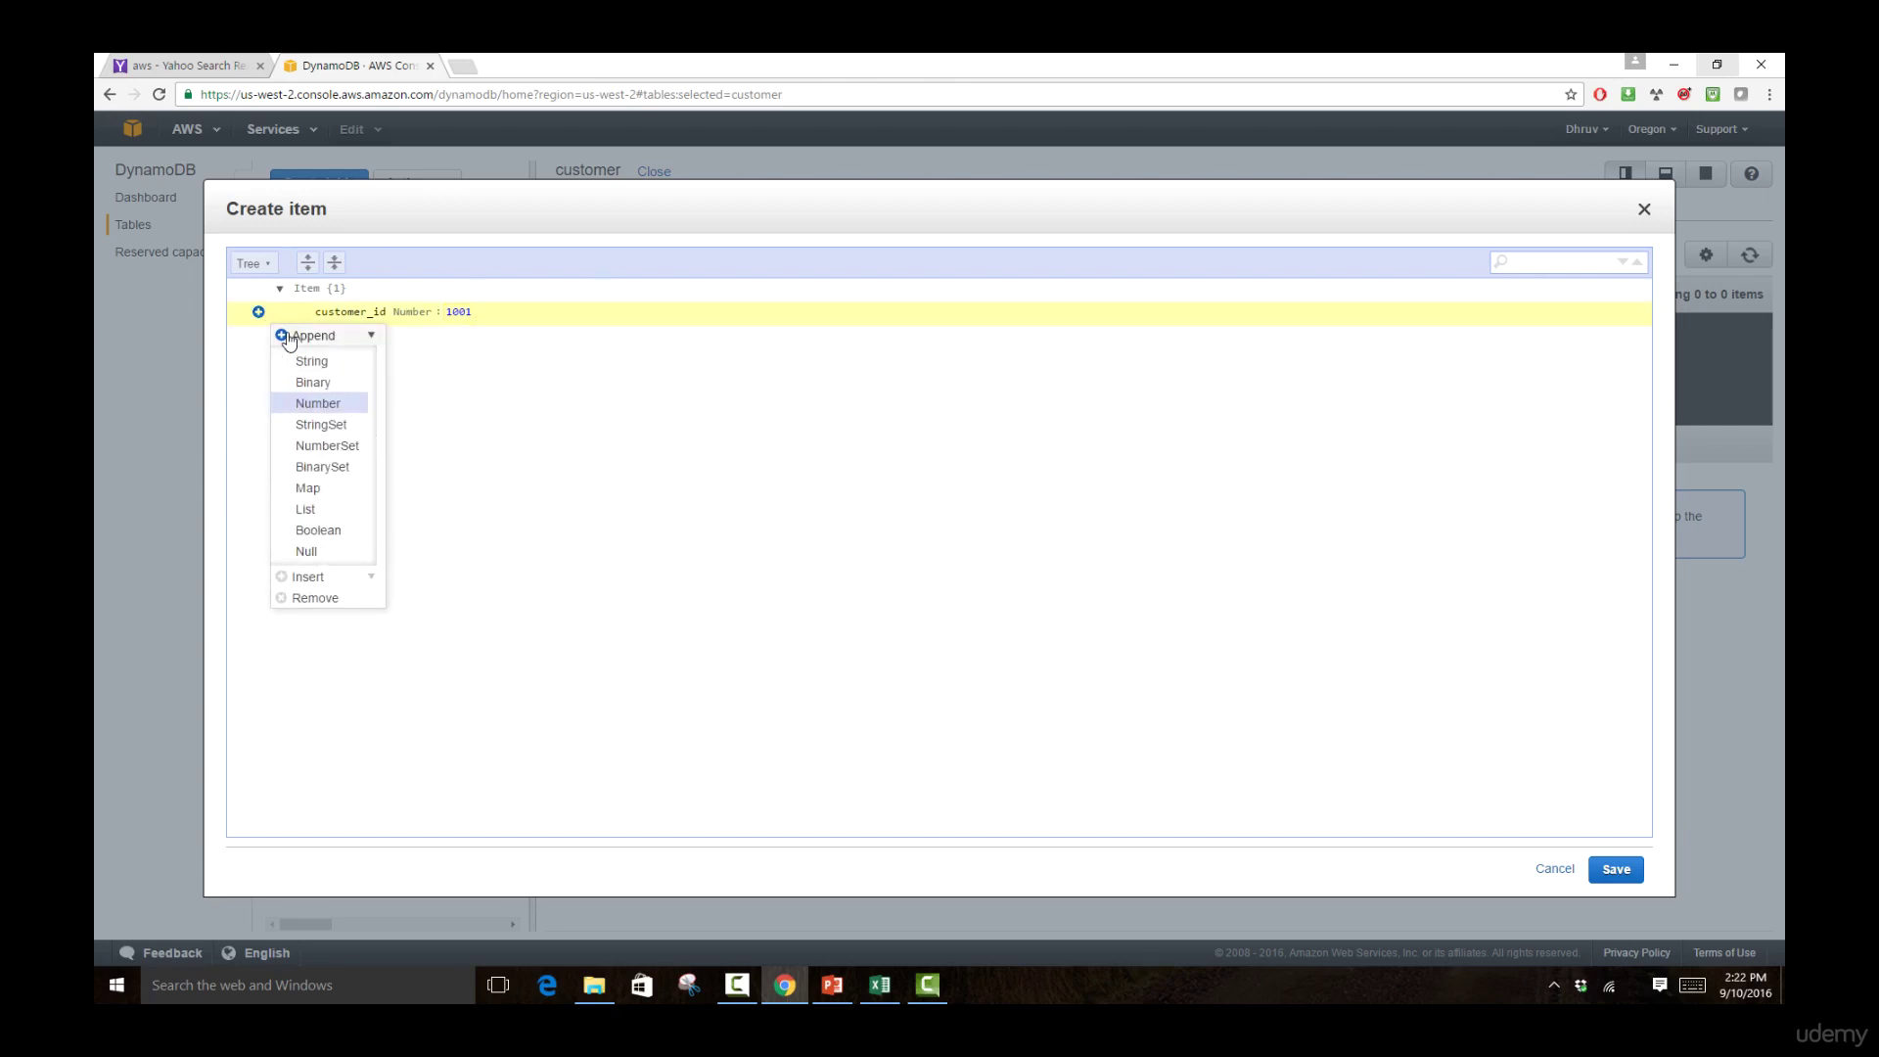
click(302, 360)
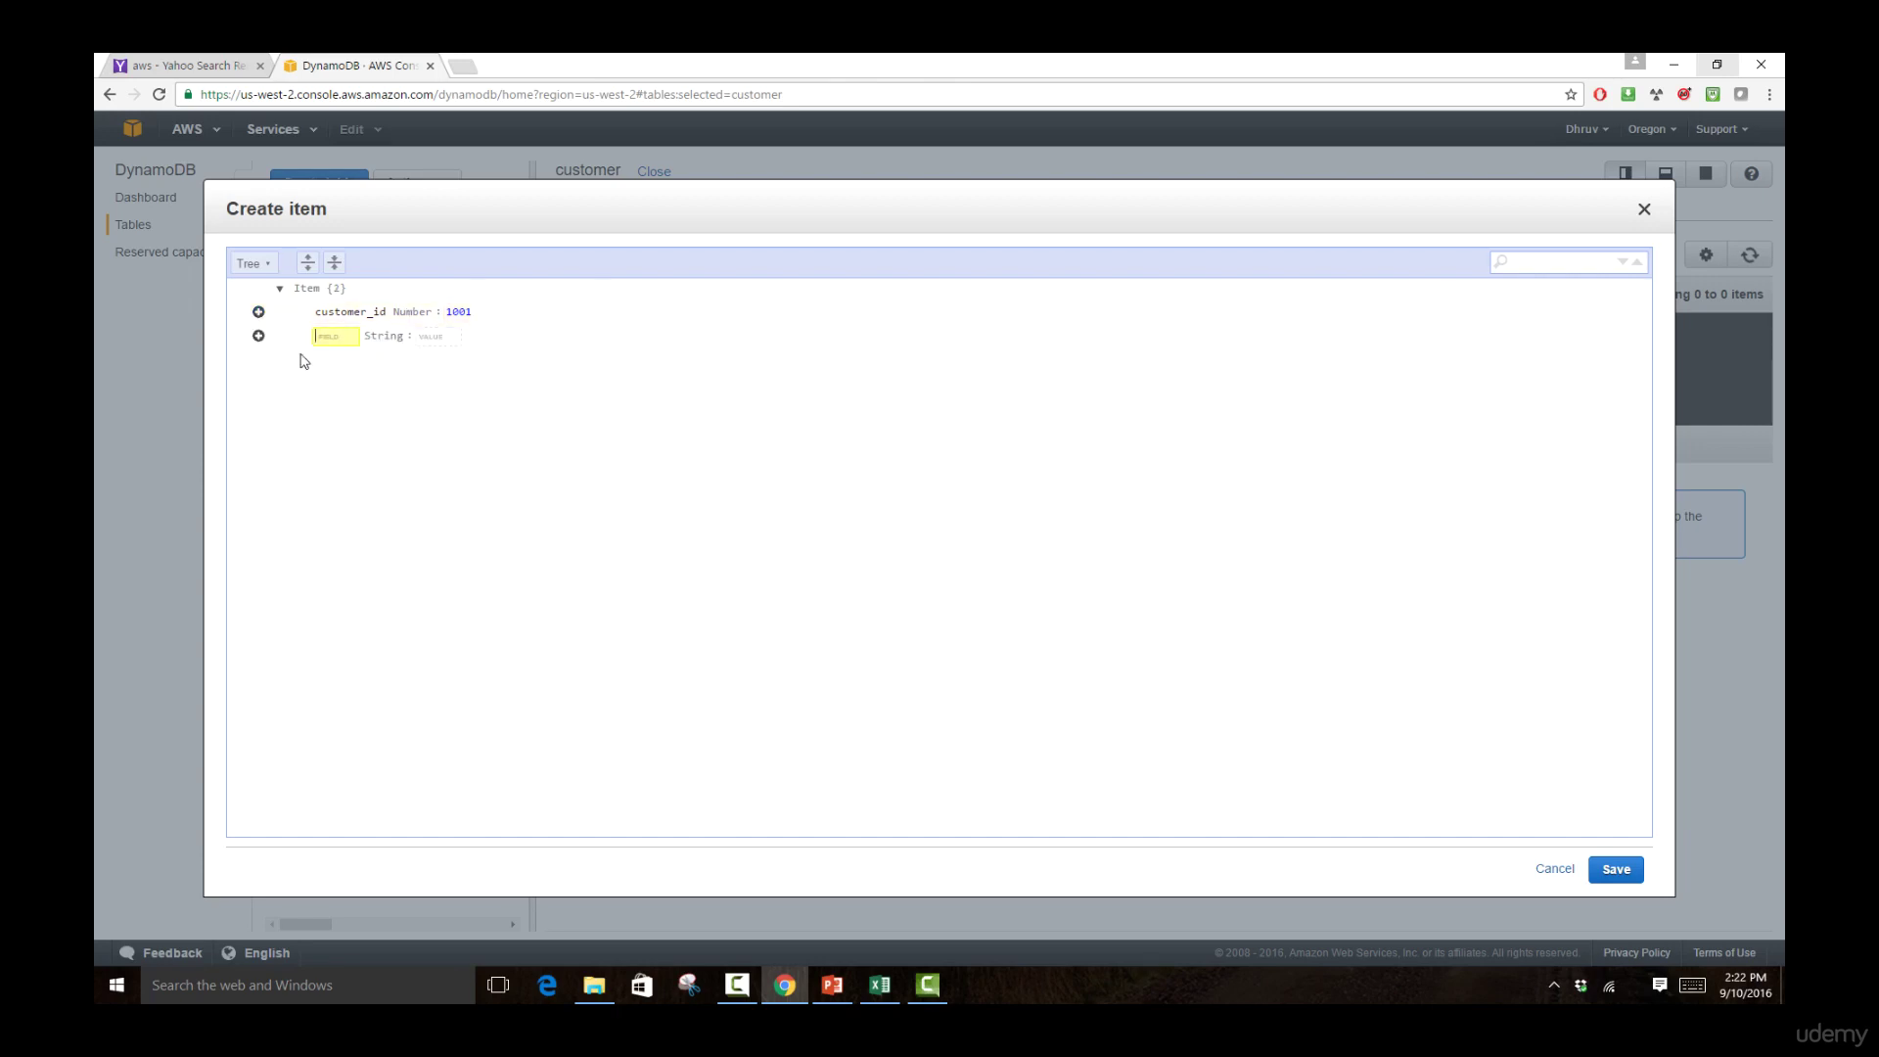
text(fname)
key(Tab)
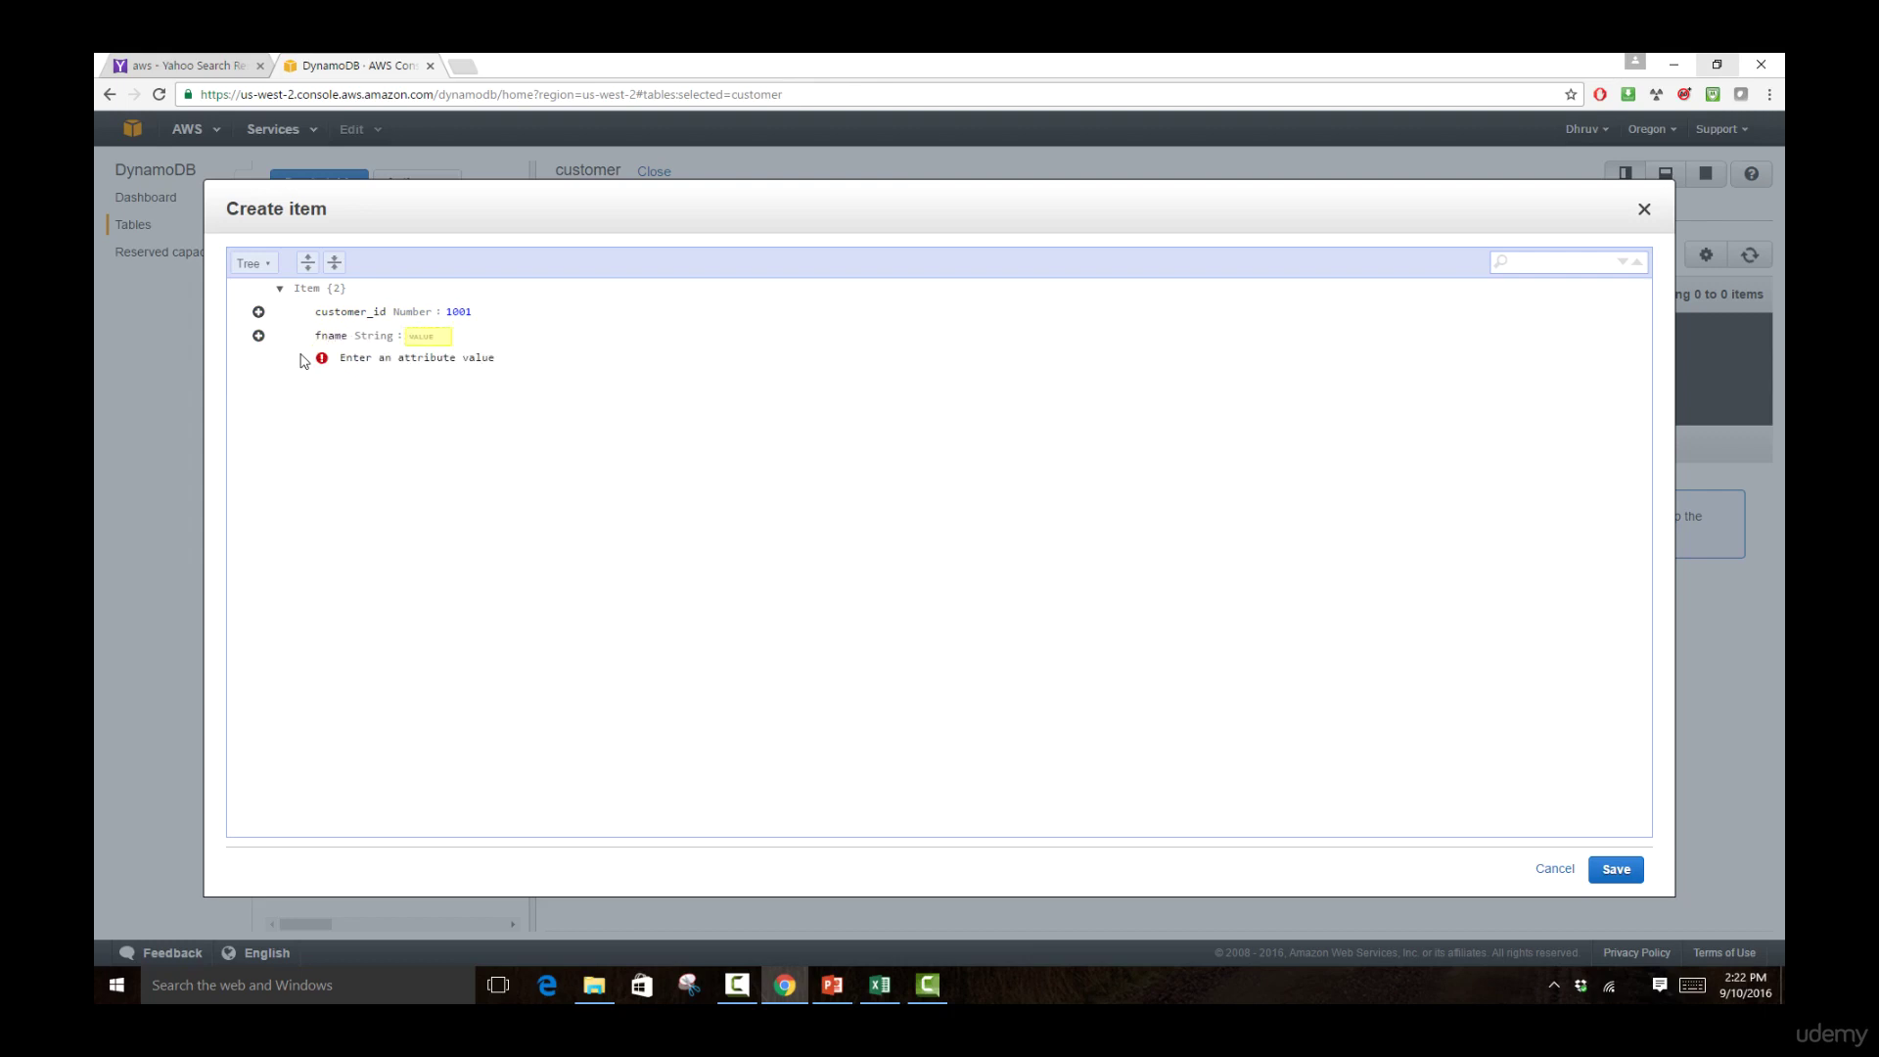
text(John)
Append a String attribute named lname with the customer's last name, and save the item
click(259, 336)
mouse_move(295, 360)
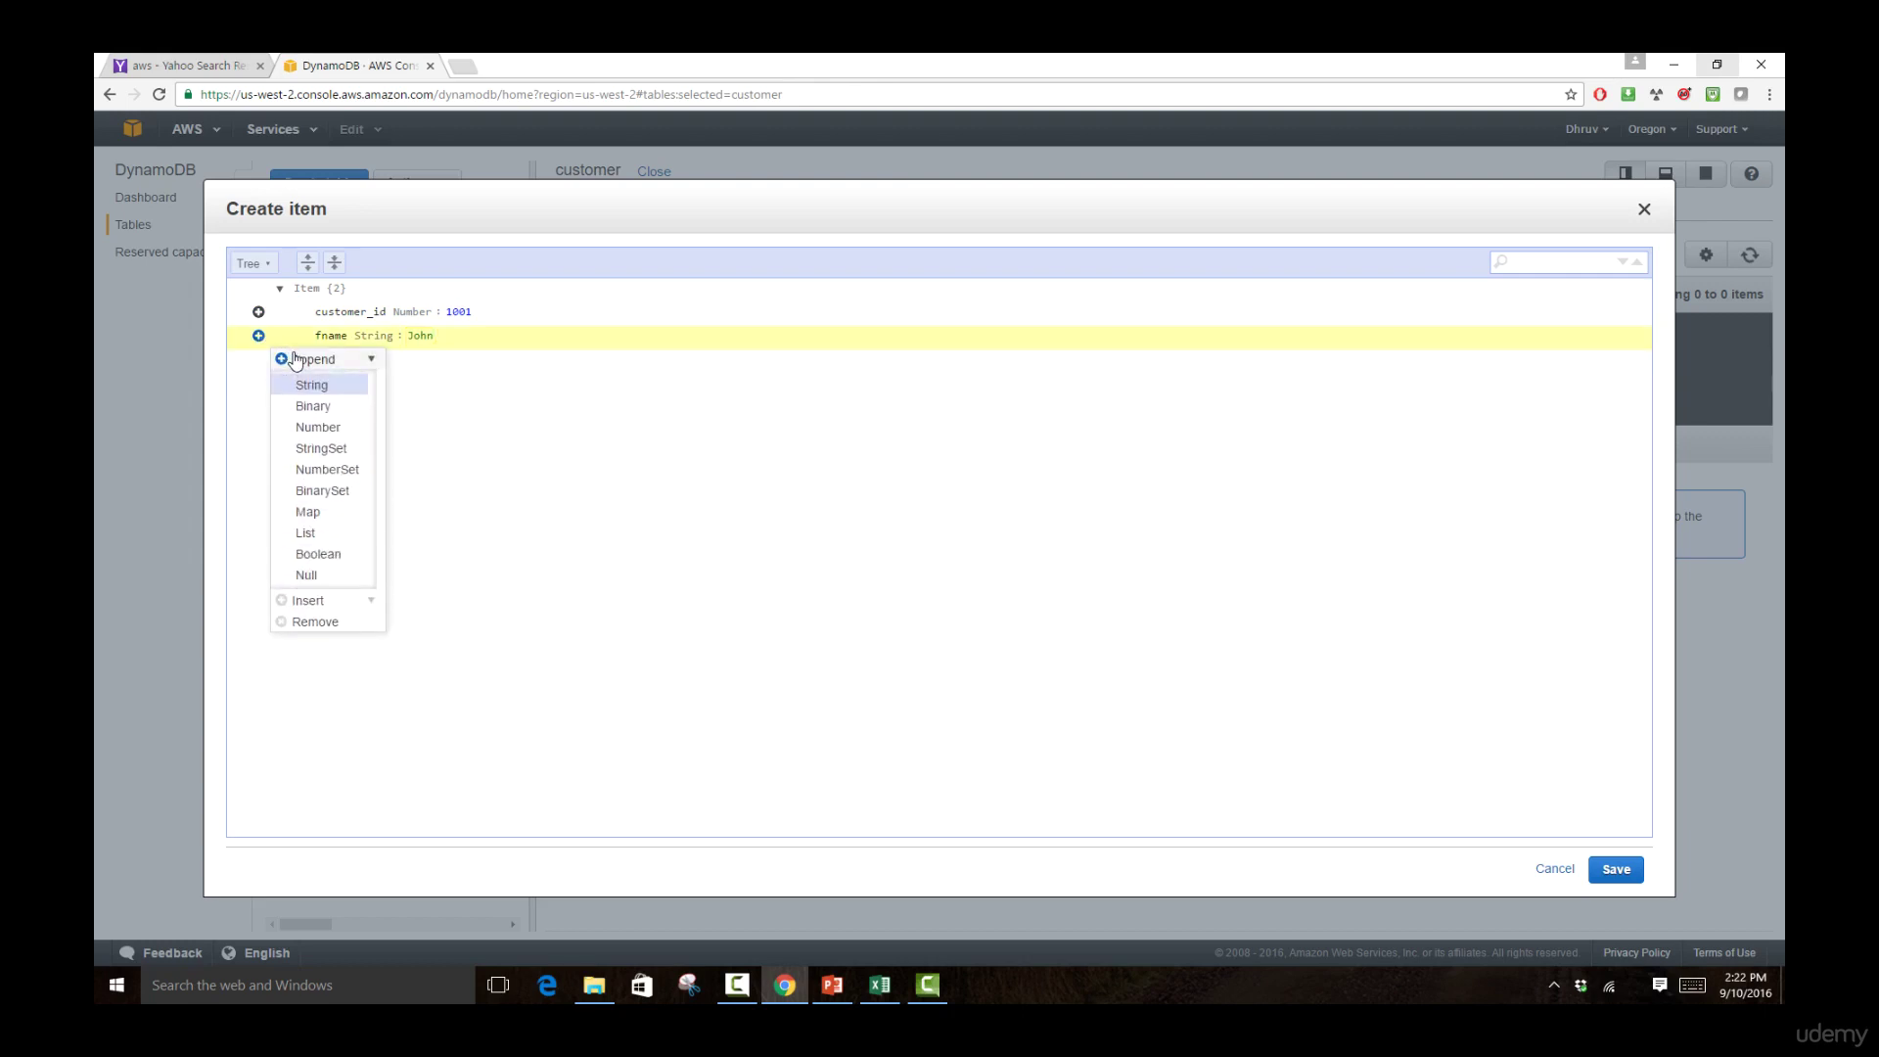
click(305, 384)
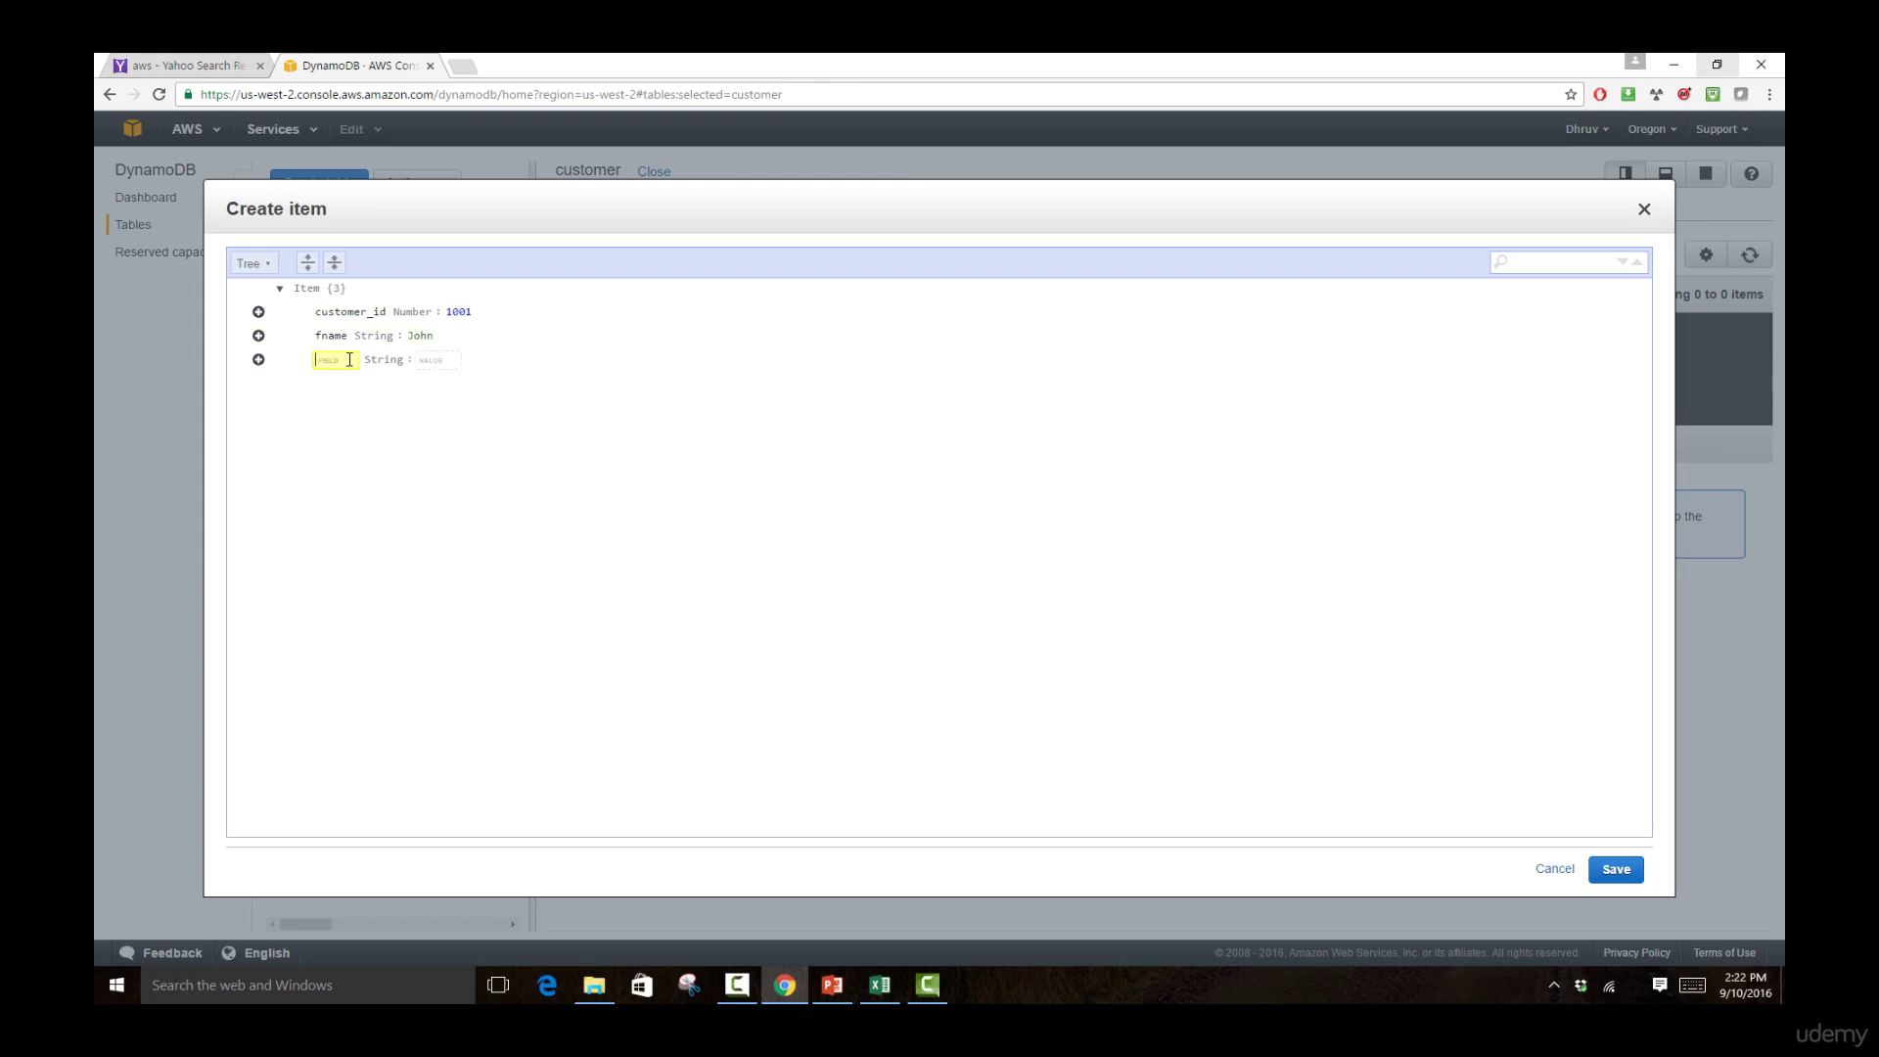
text(lname)
click(429, 358)
text(Stewart)
click(341, 486)
click(1616, 869)
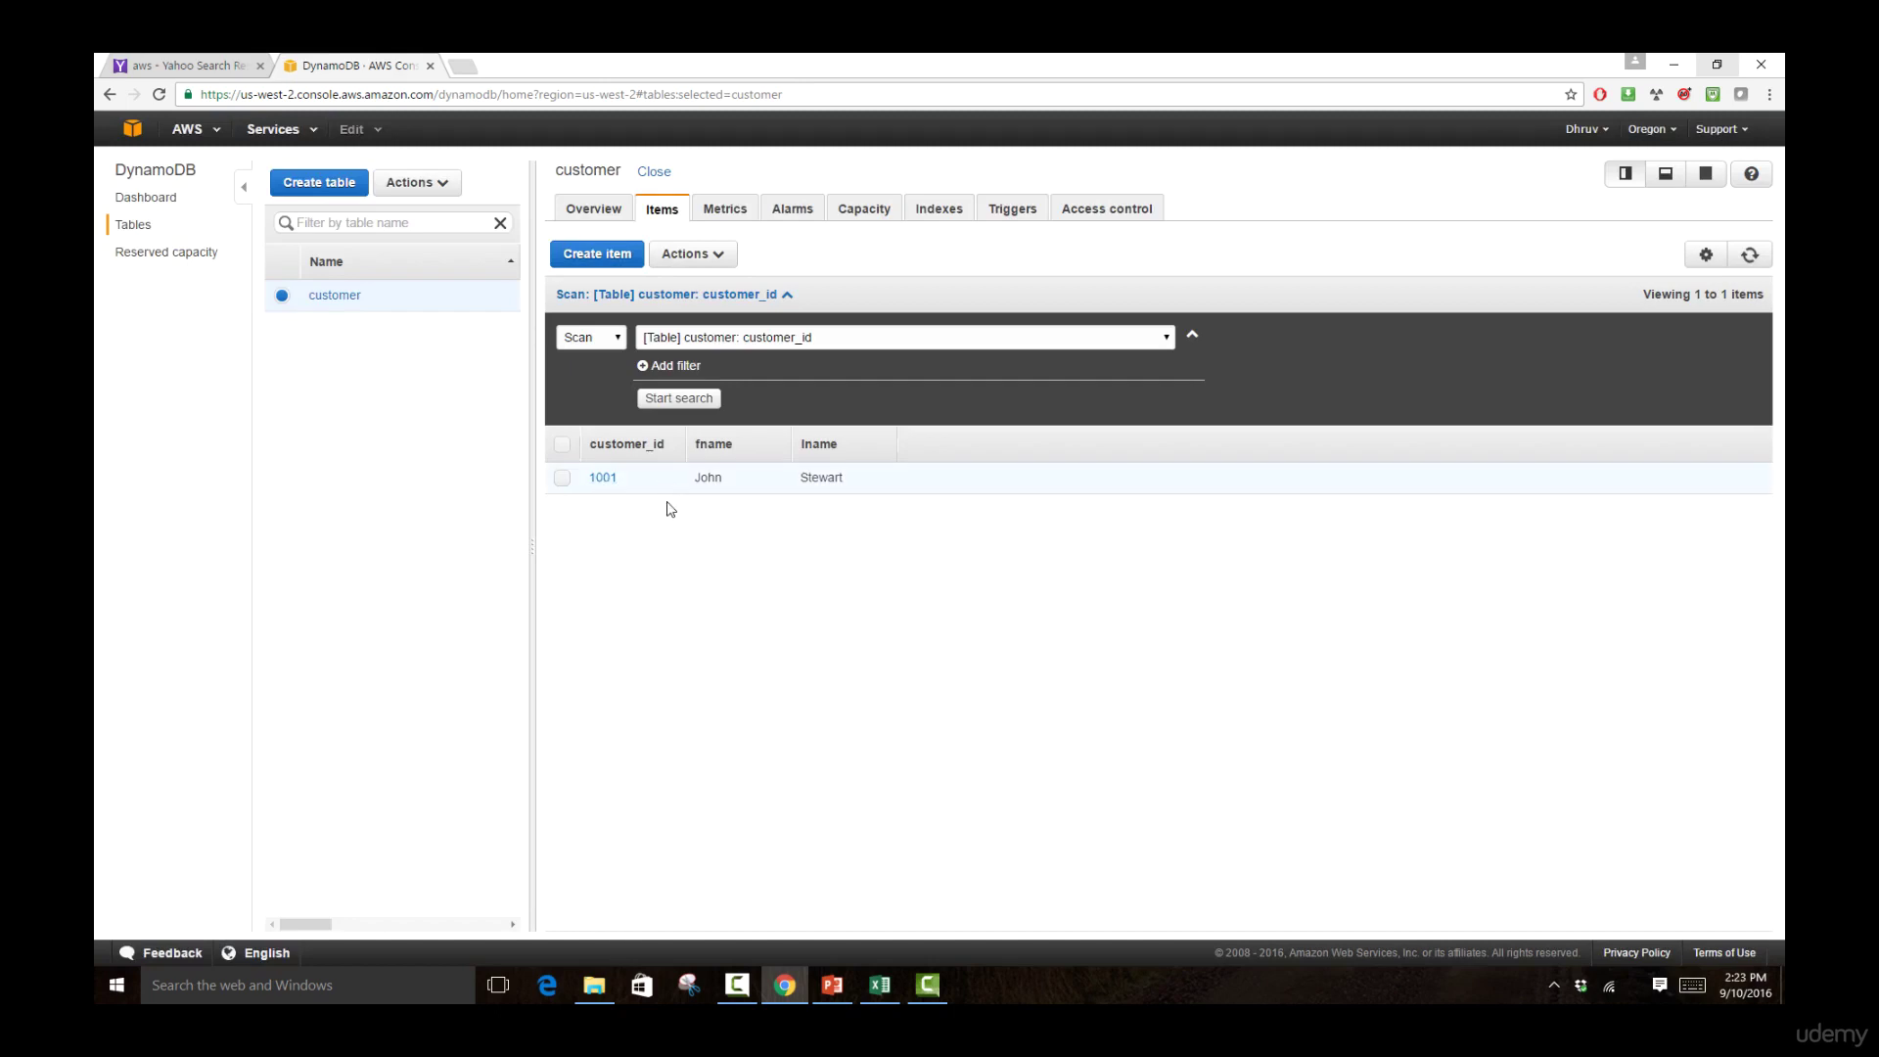
mouse_move(859, 475)
double_click(712, 446)
click(820, 445)
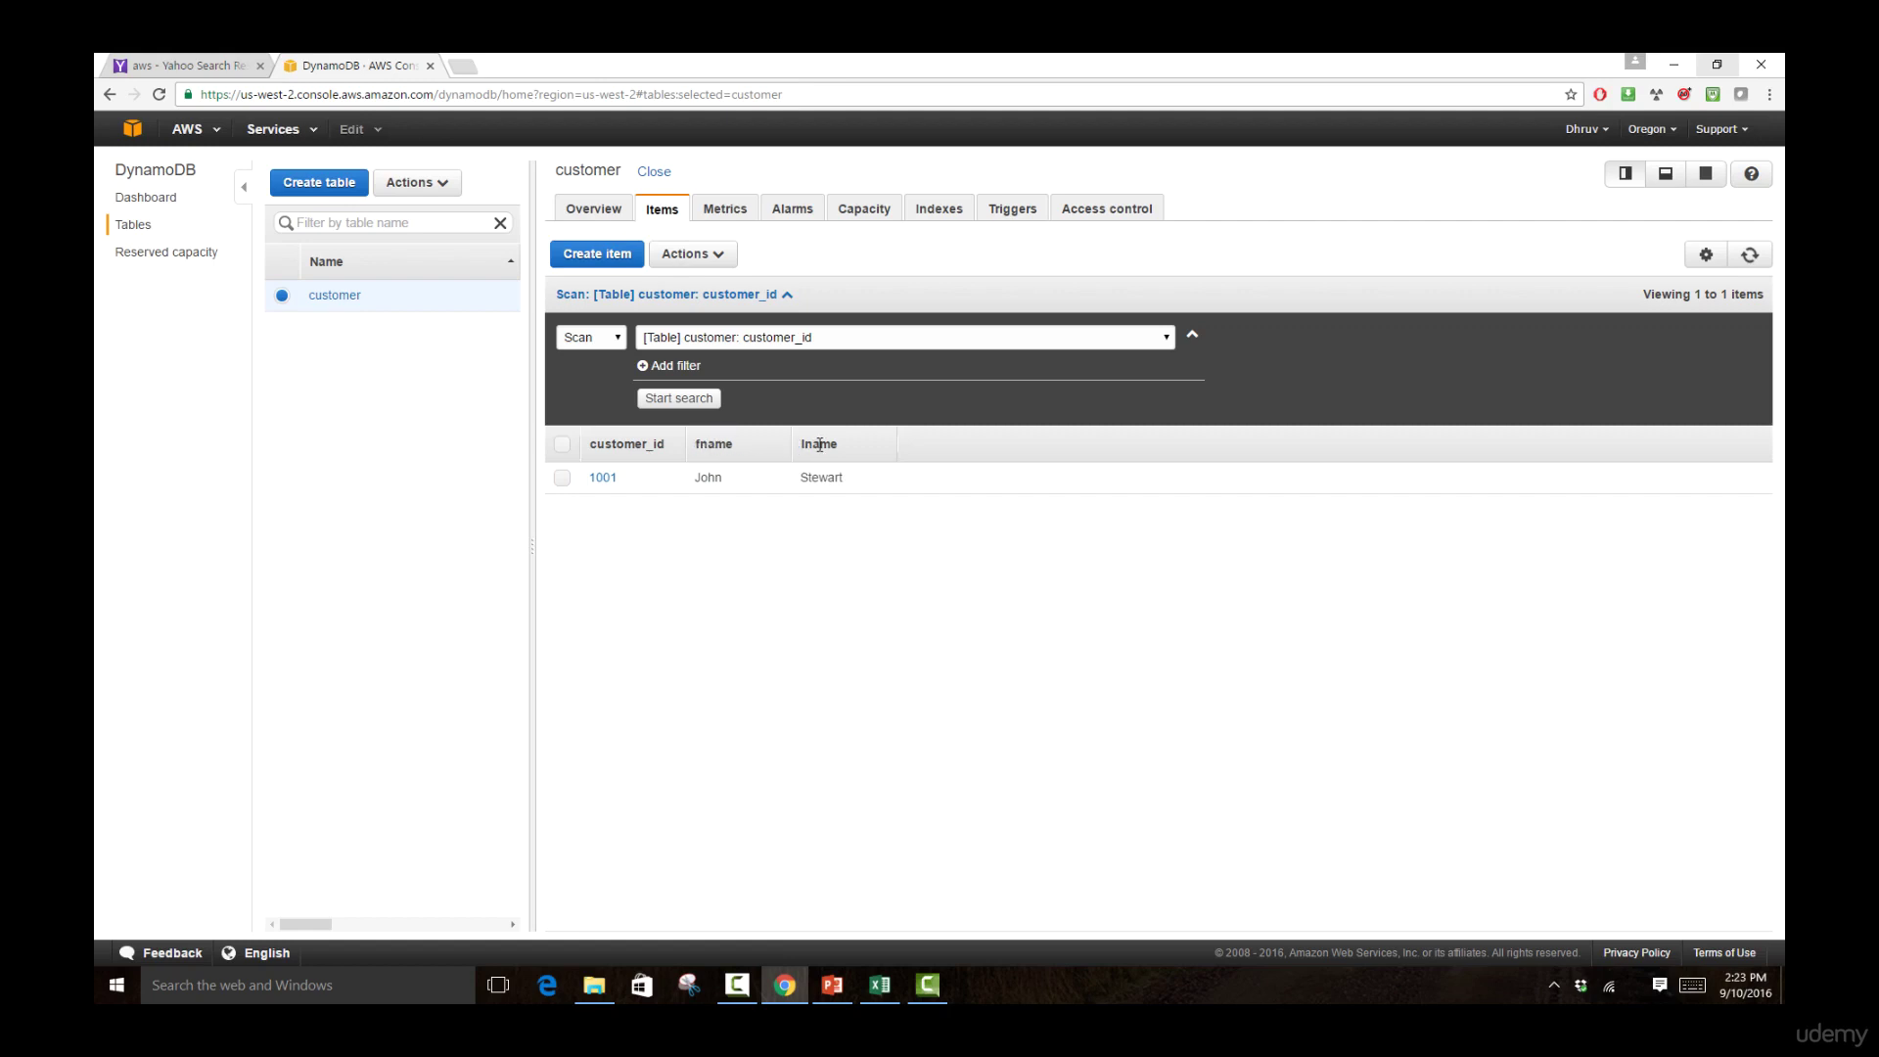
double_click(720, 444)
double_click(729, 441)
click(728, 571)
Start another item in the customer table and enter the second customer's ID as its customer_id
click(579, 259)
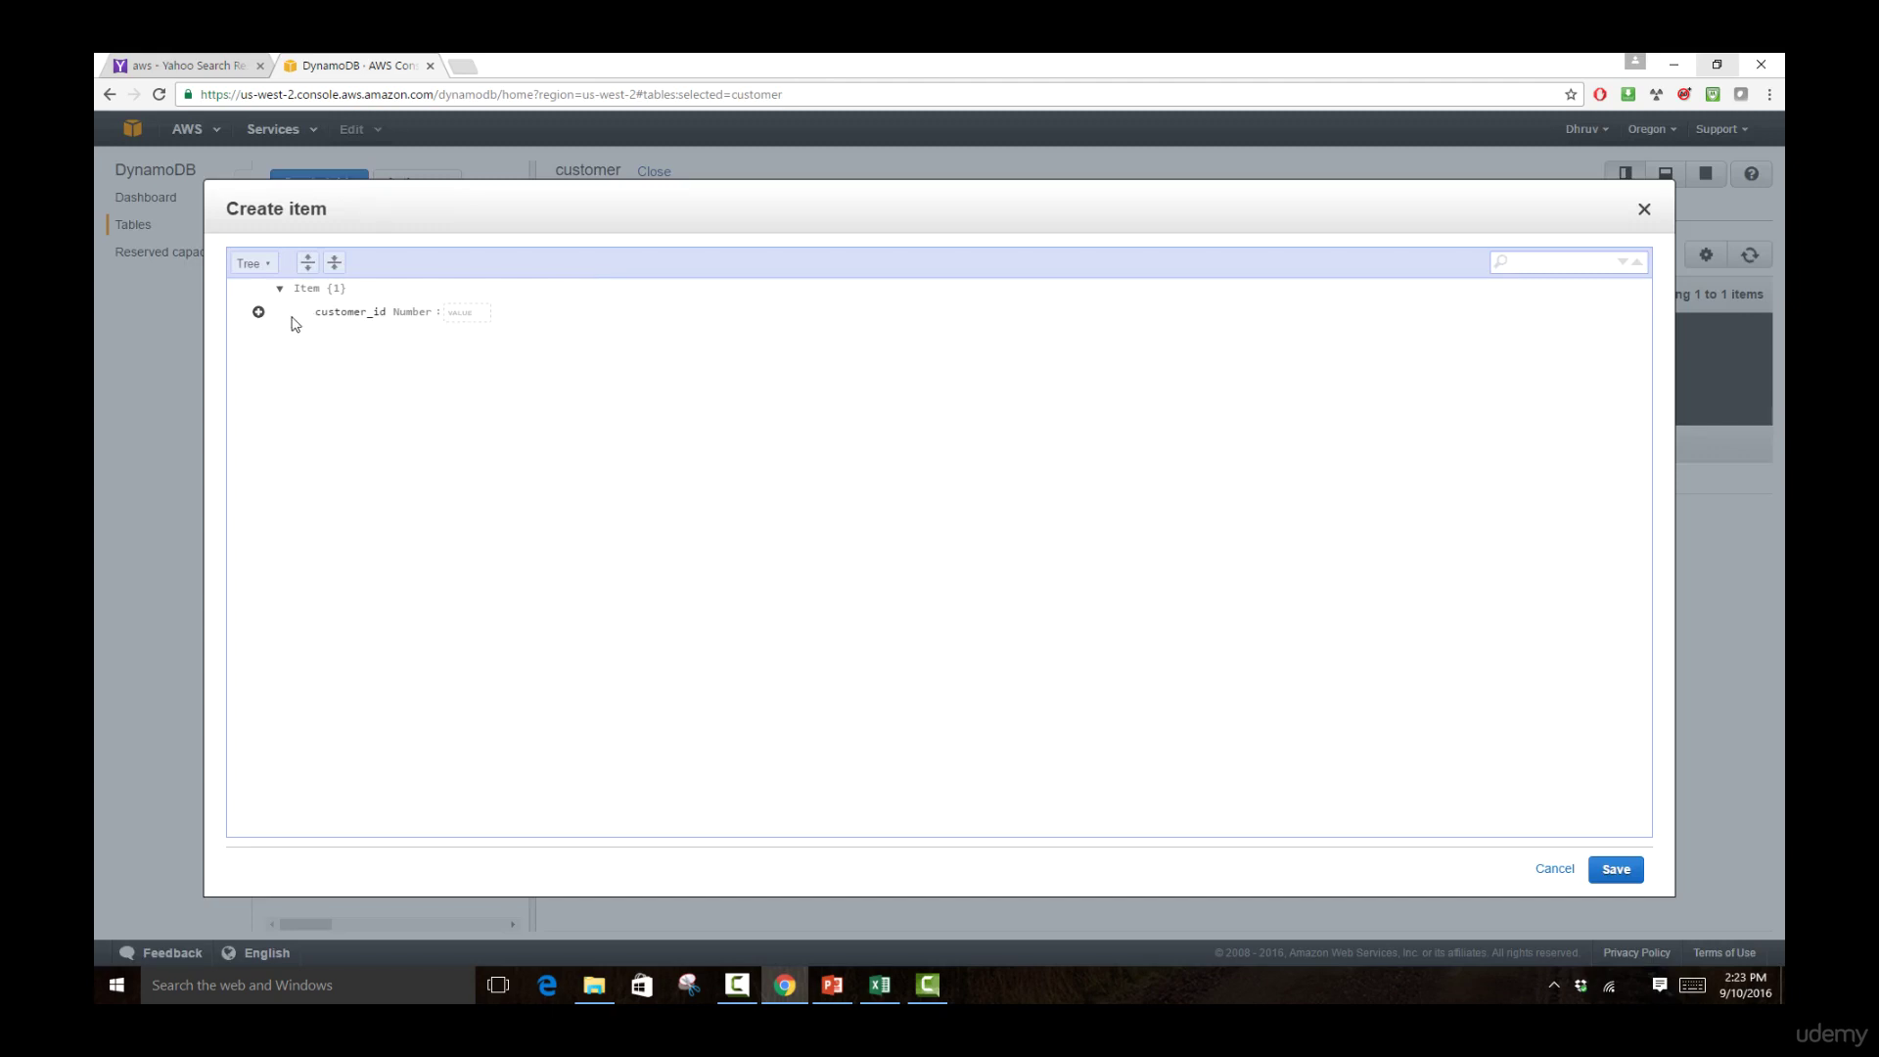
click(472, 309)
text(1002)
Append a String attribute named fname to the second item and enter that customer's first name
click(258, 312)
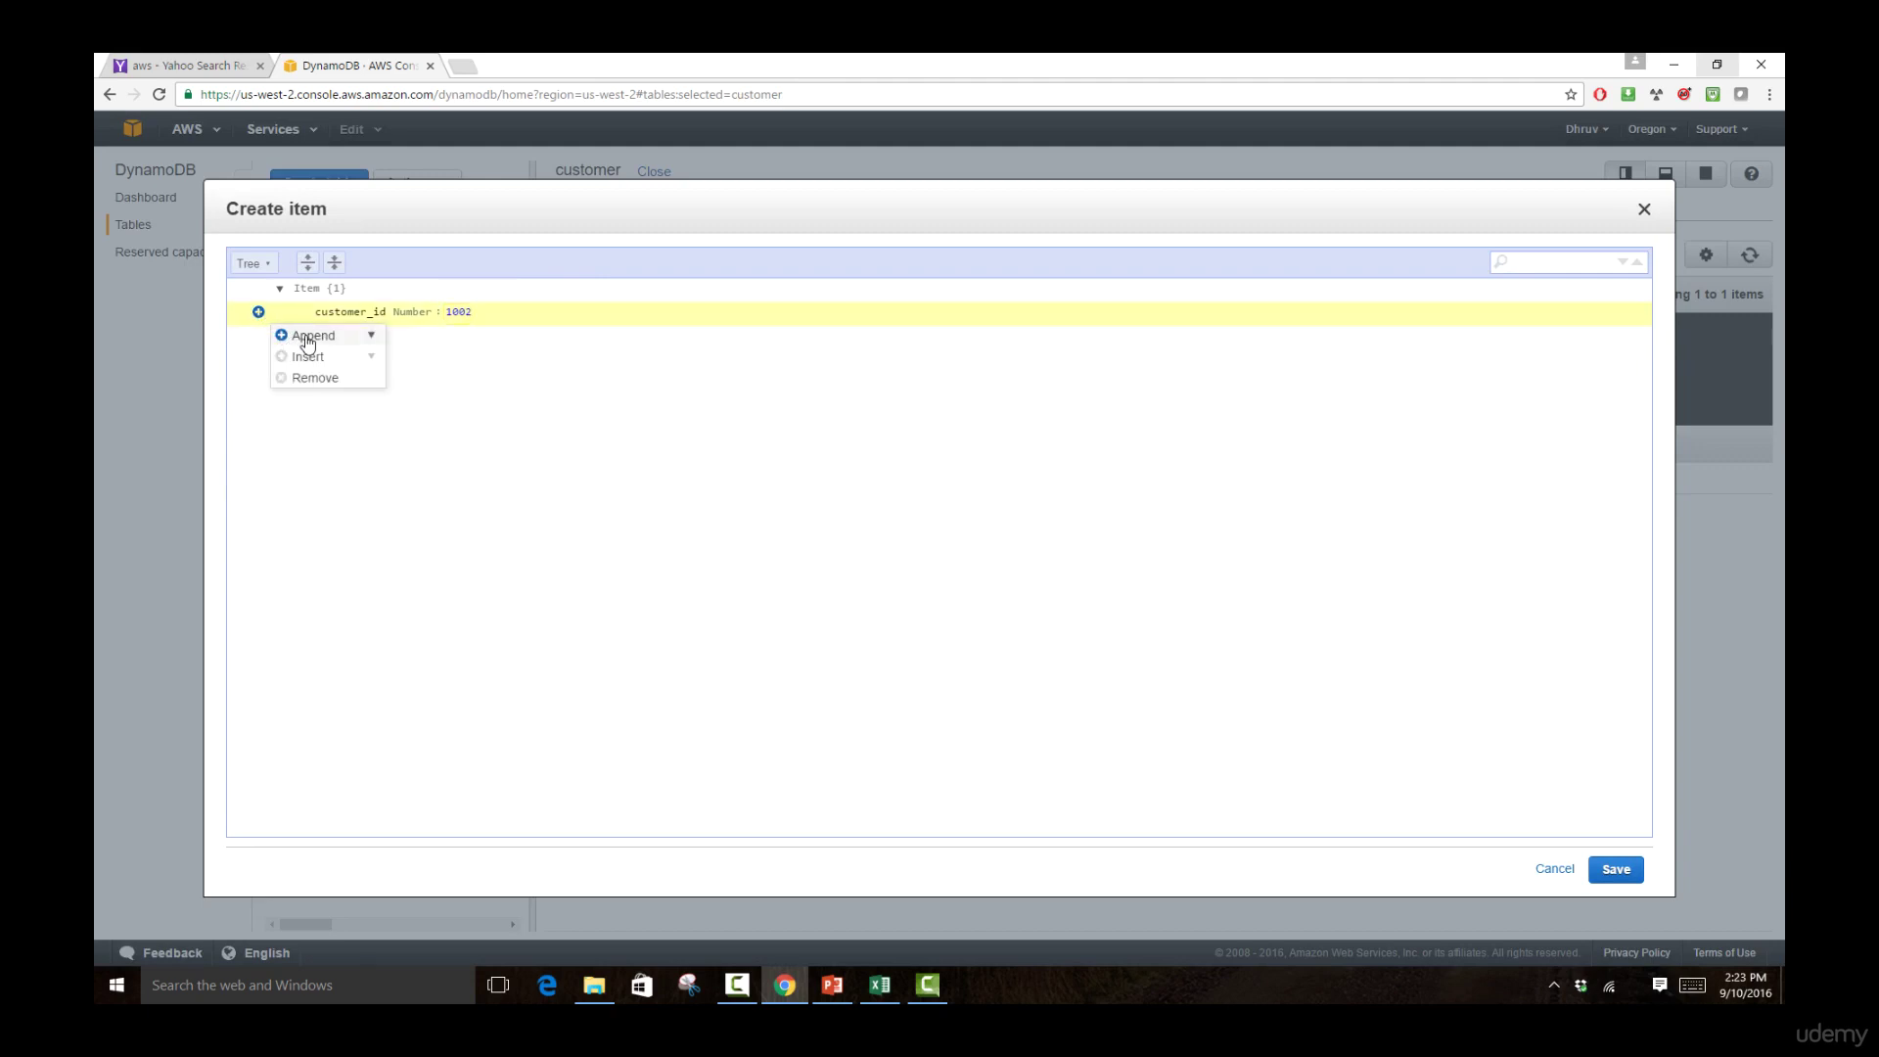
mouse_move(307, 341)
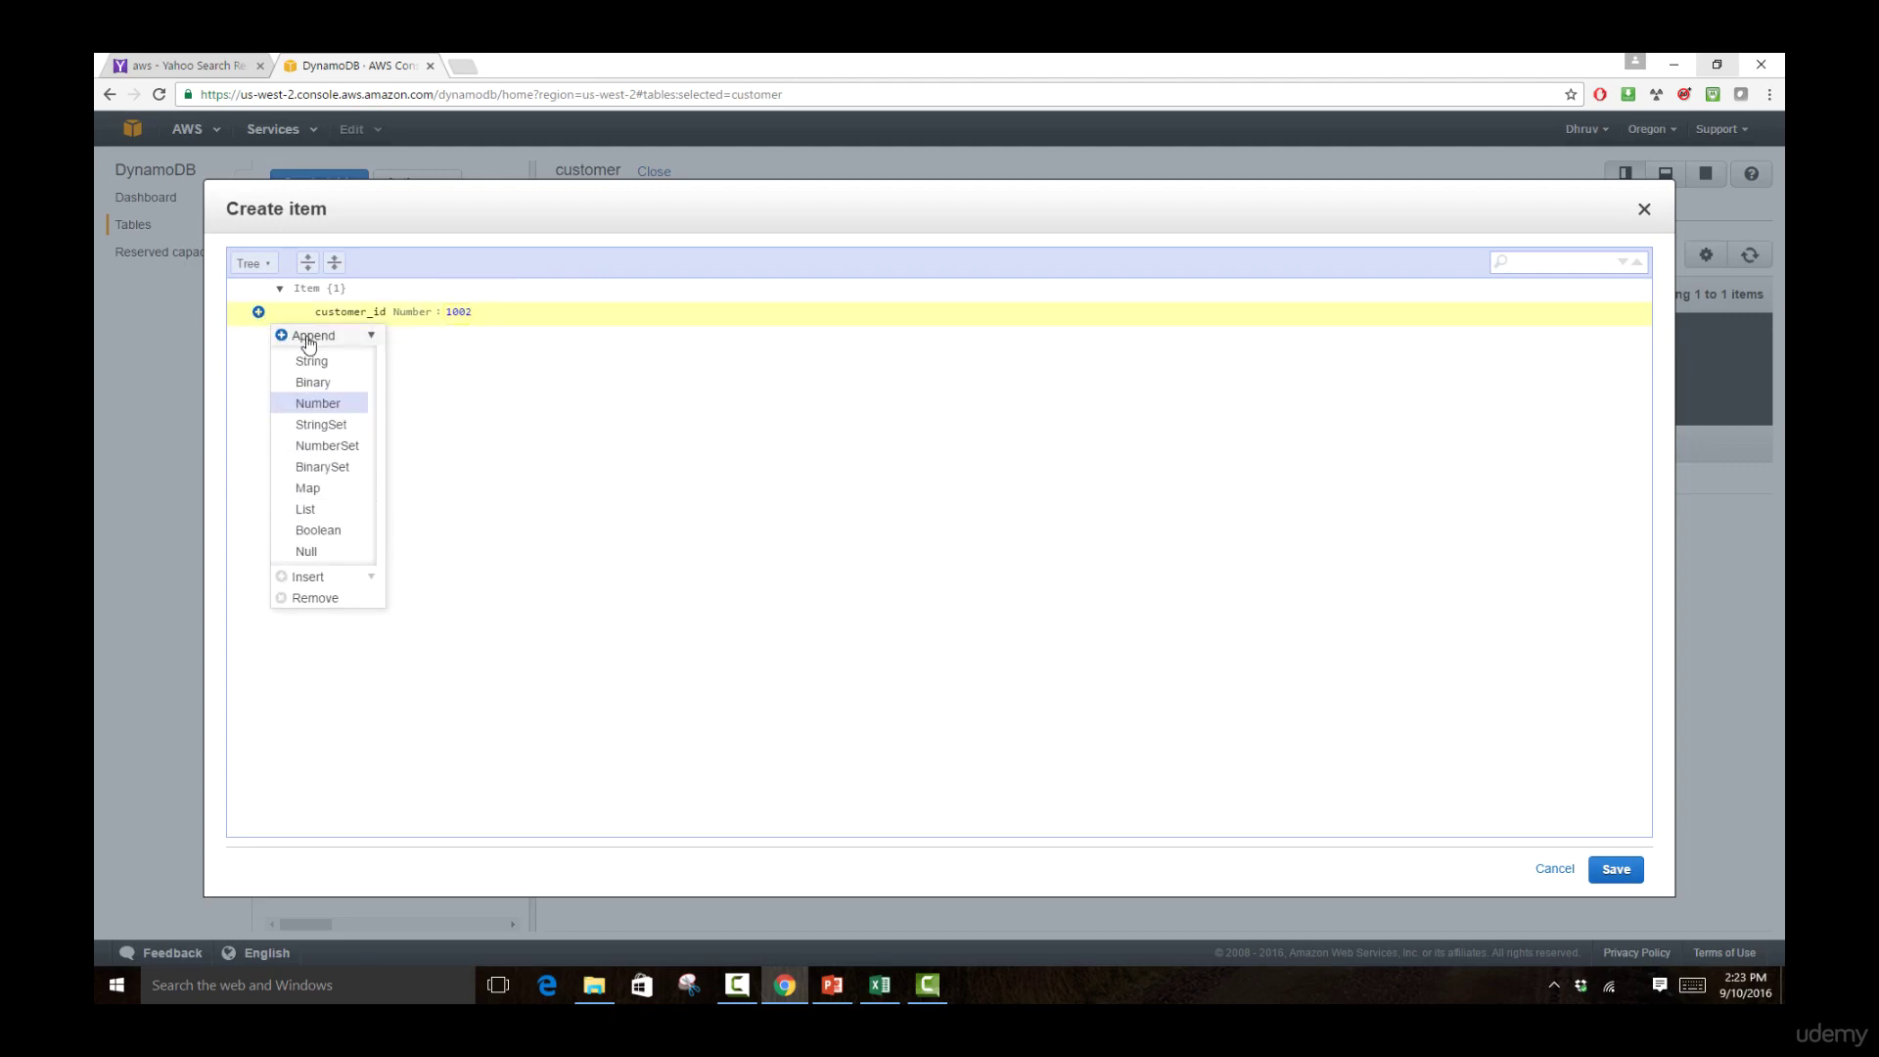
click(311, 362)
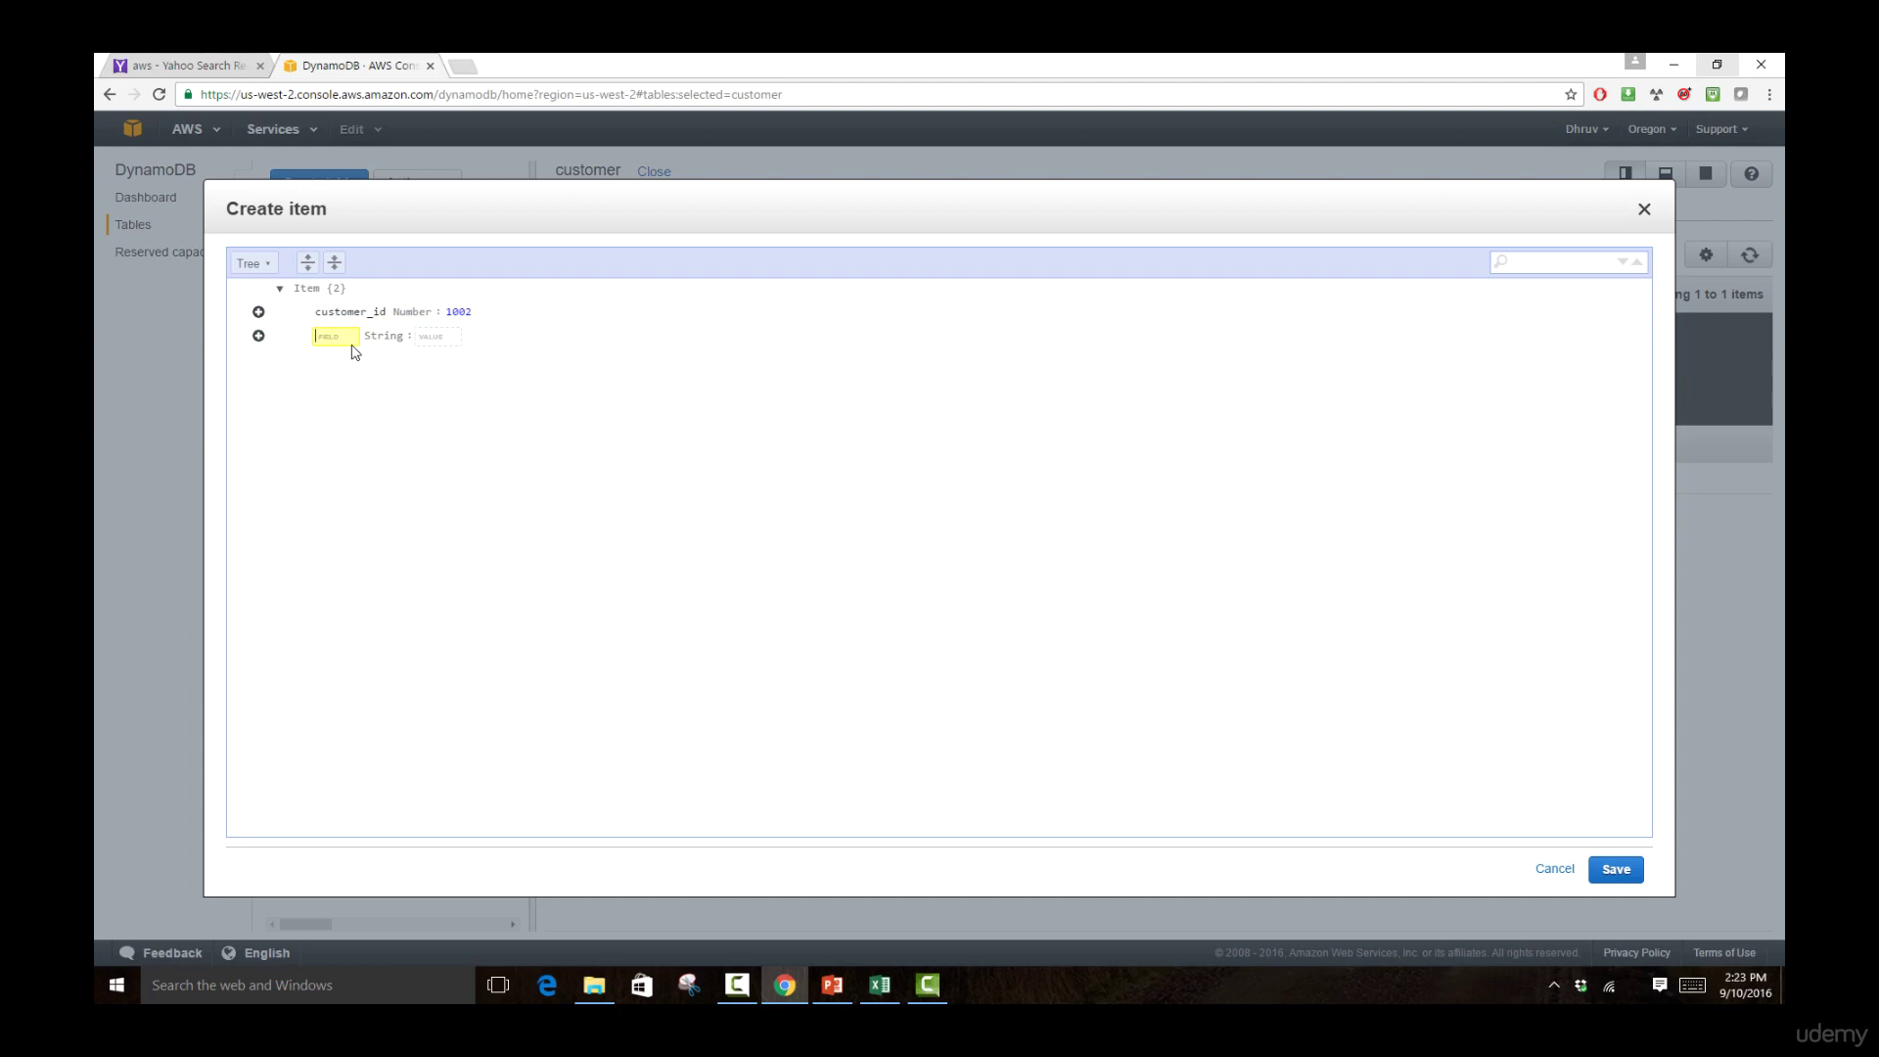
text(fname)
key(Tab)
text(Melissa)
Append a String attribute named lname to the second item and enter that customer's last name
click(259, 336)
click(287, 362)
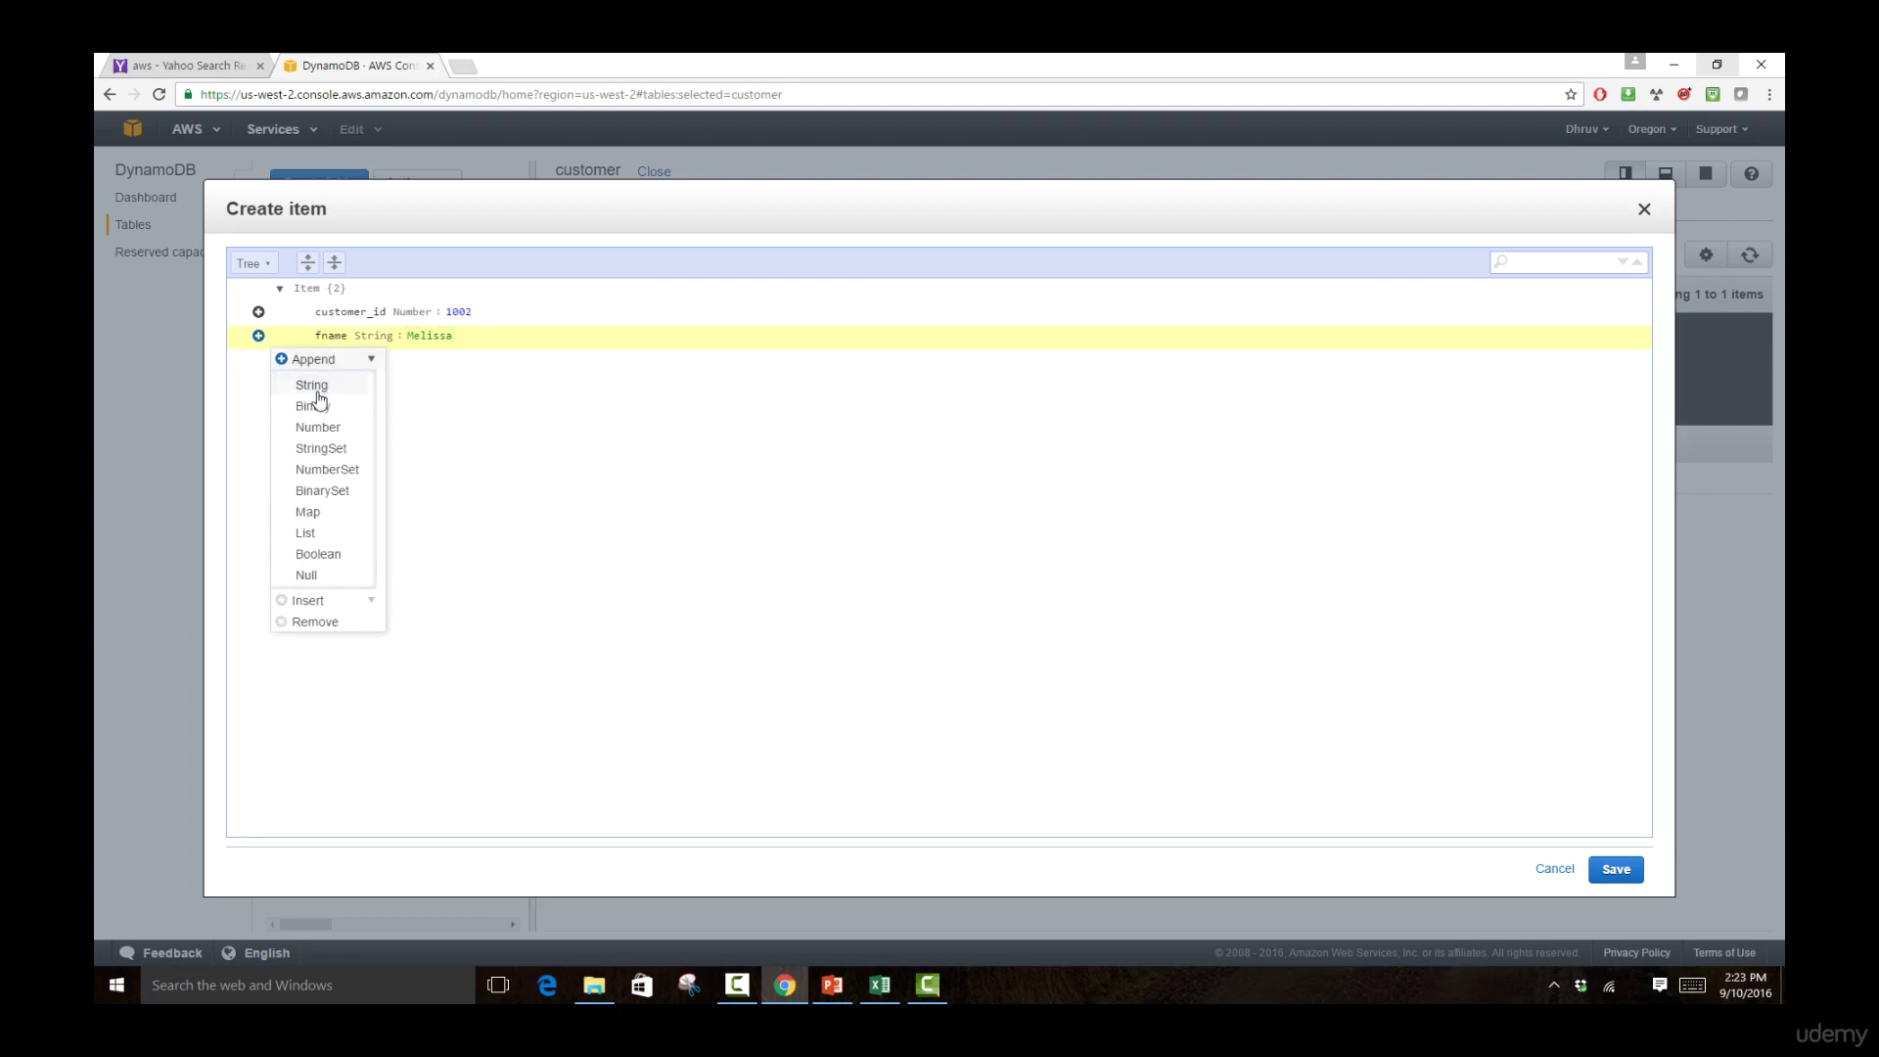
click(311, 386)
text(lname)
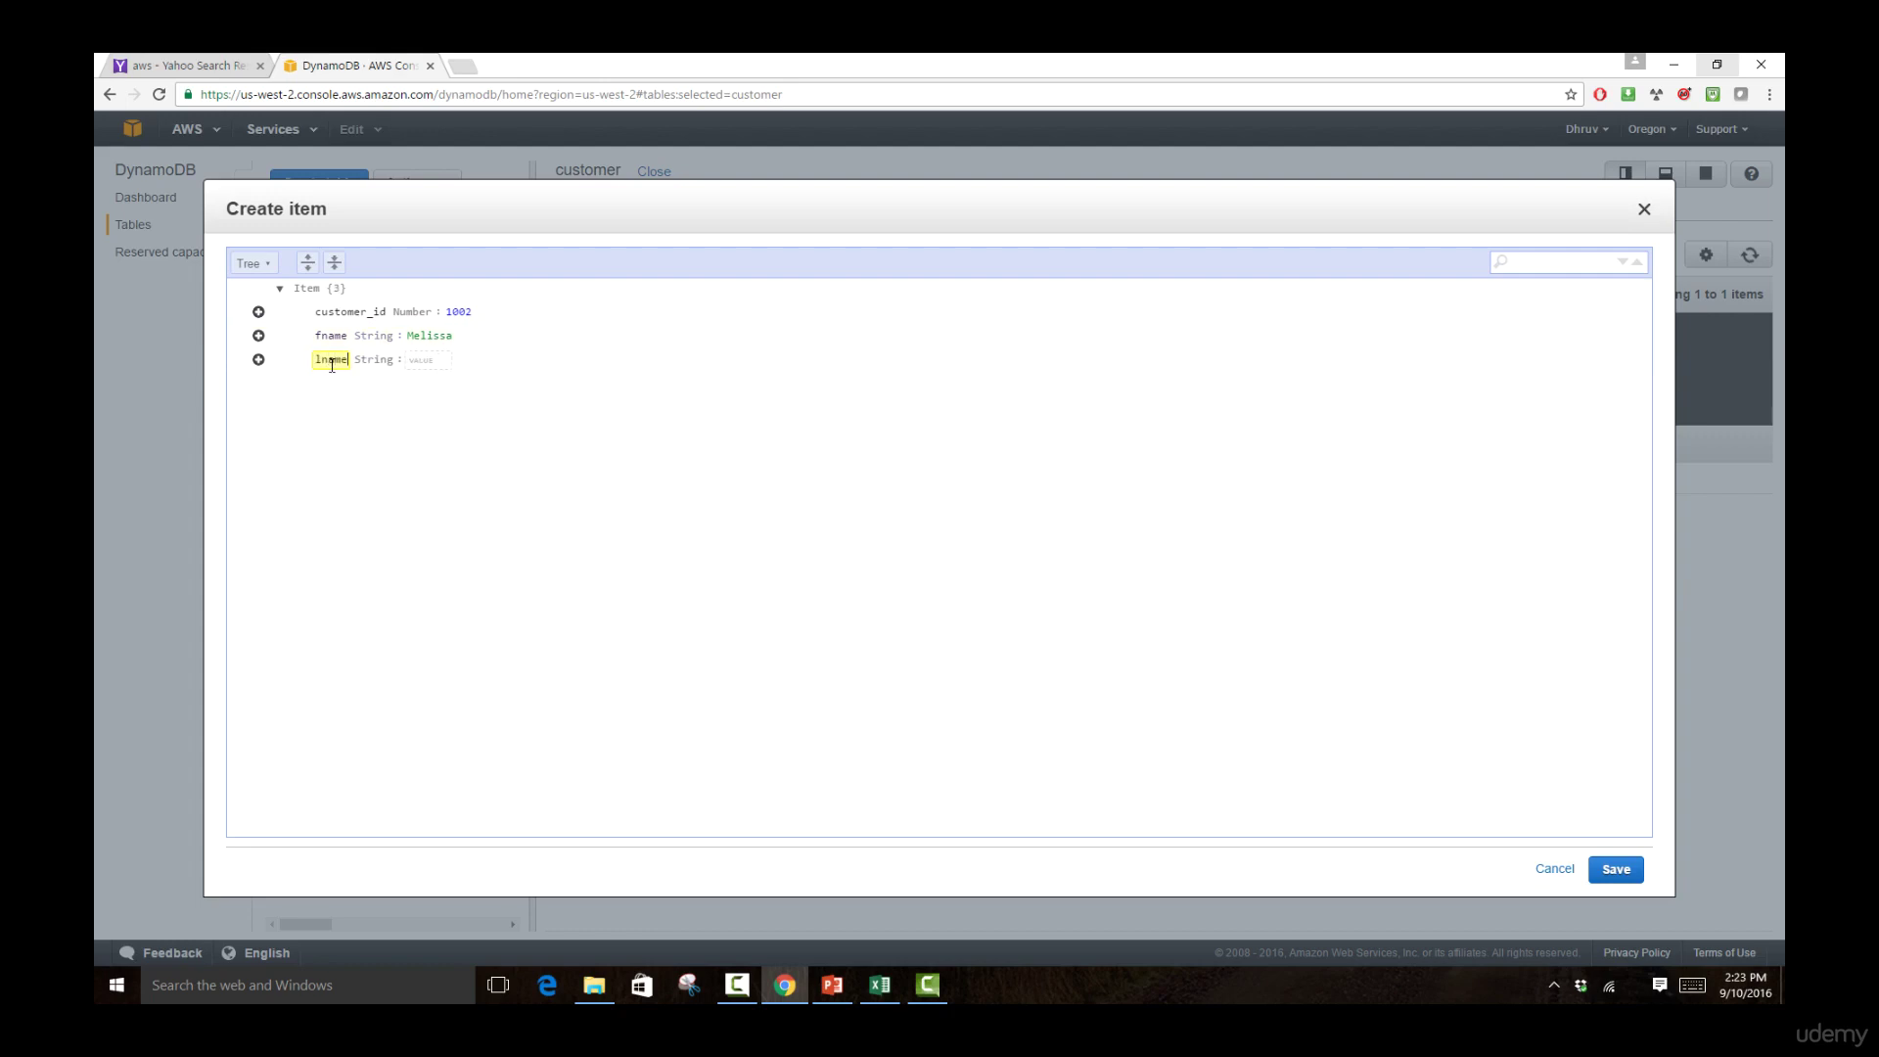
key(Tab)
text(Jones)
Append a Boolean attribute named prospect with the value false, and save the second item
click(259, 359)
mouse_move(302, 391)
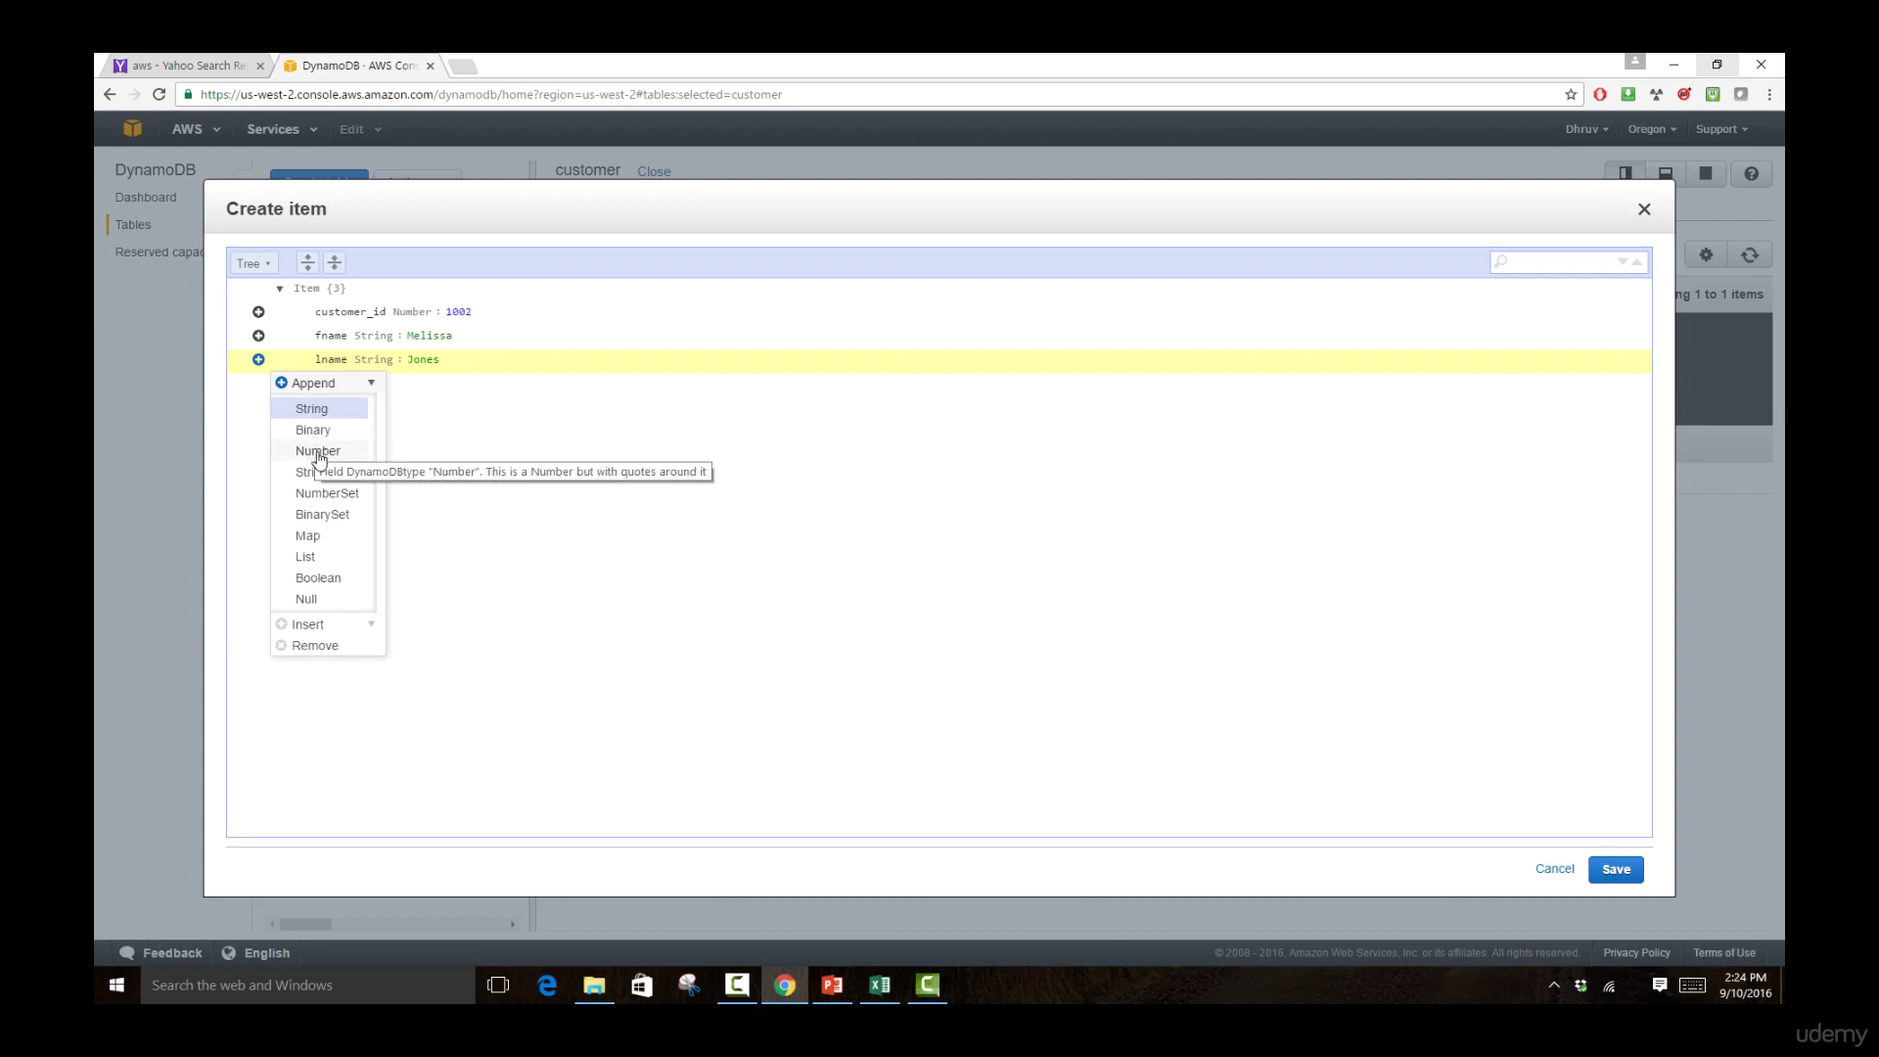
click(331, 579)
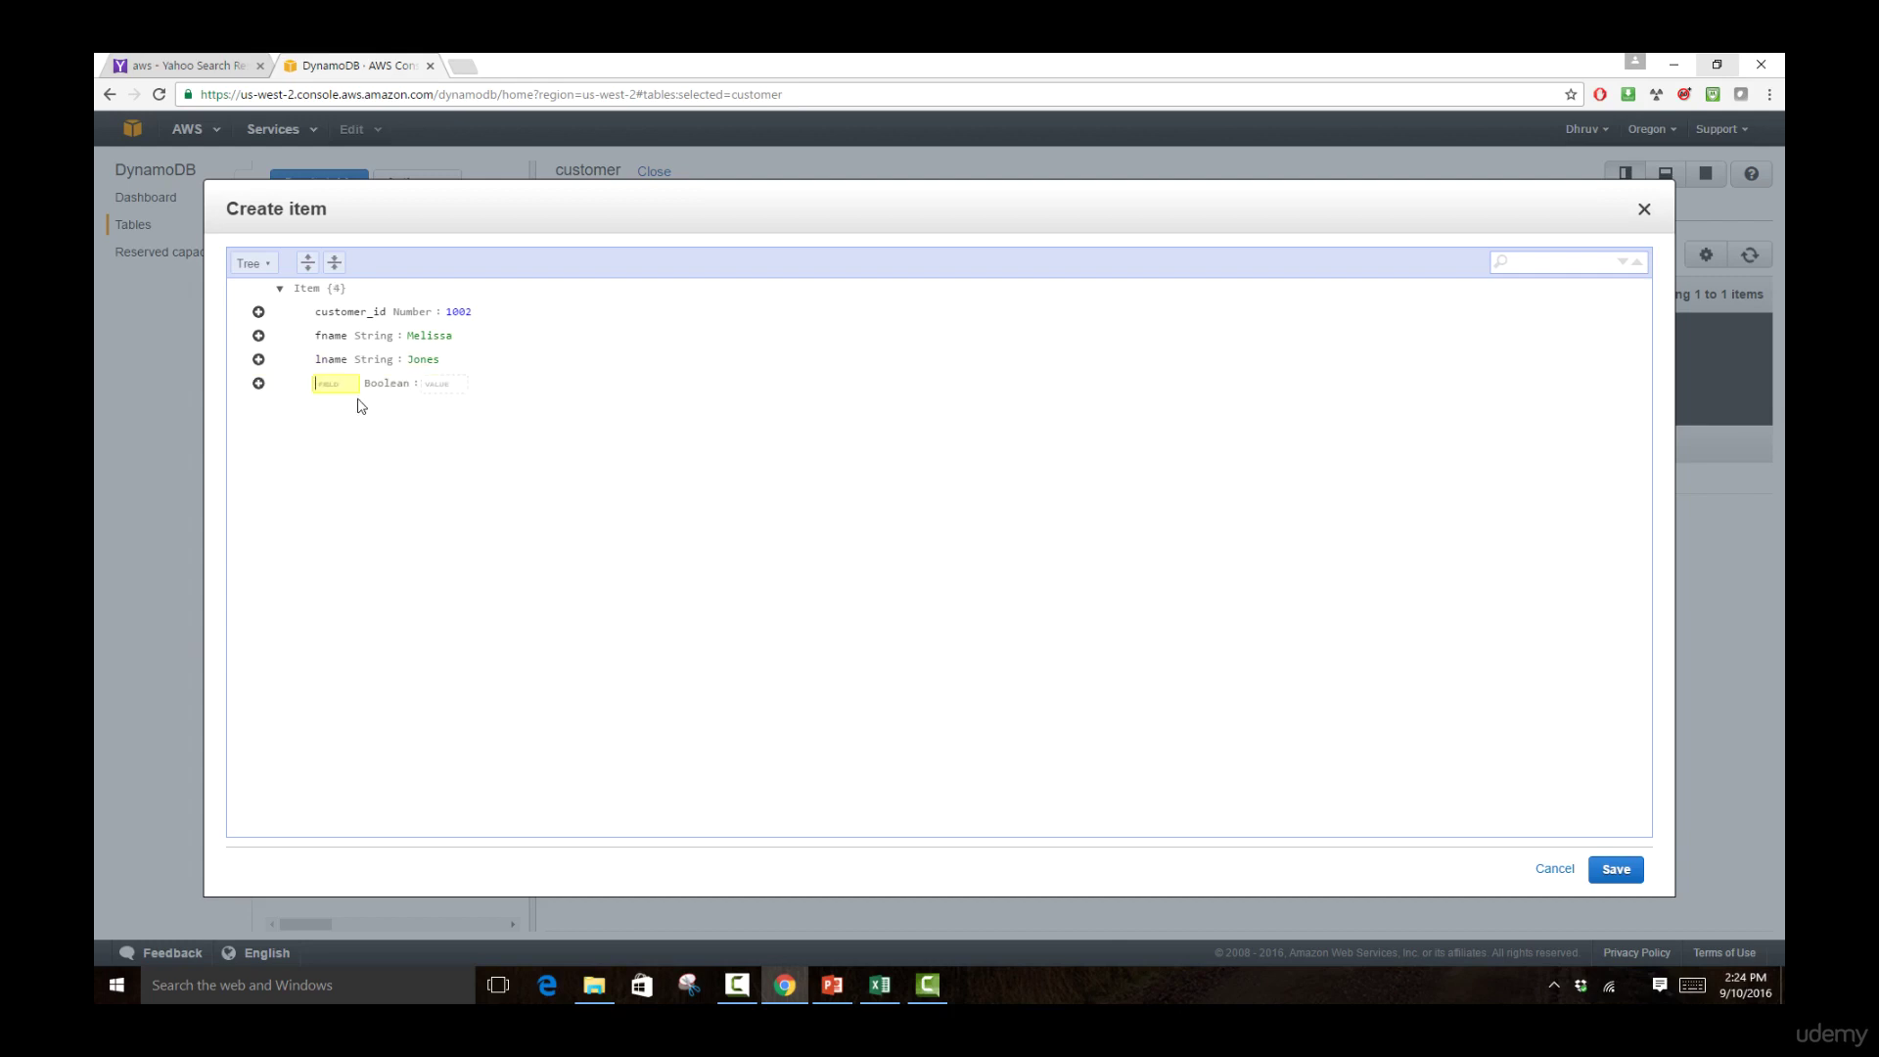
text(prospect)
key(Tab)
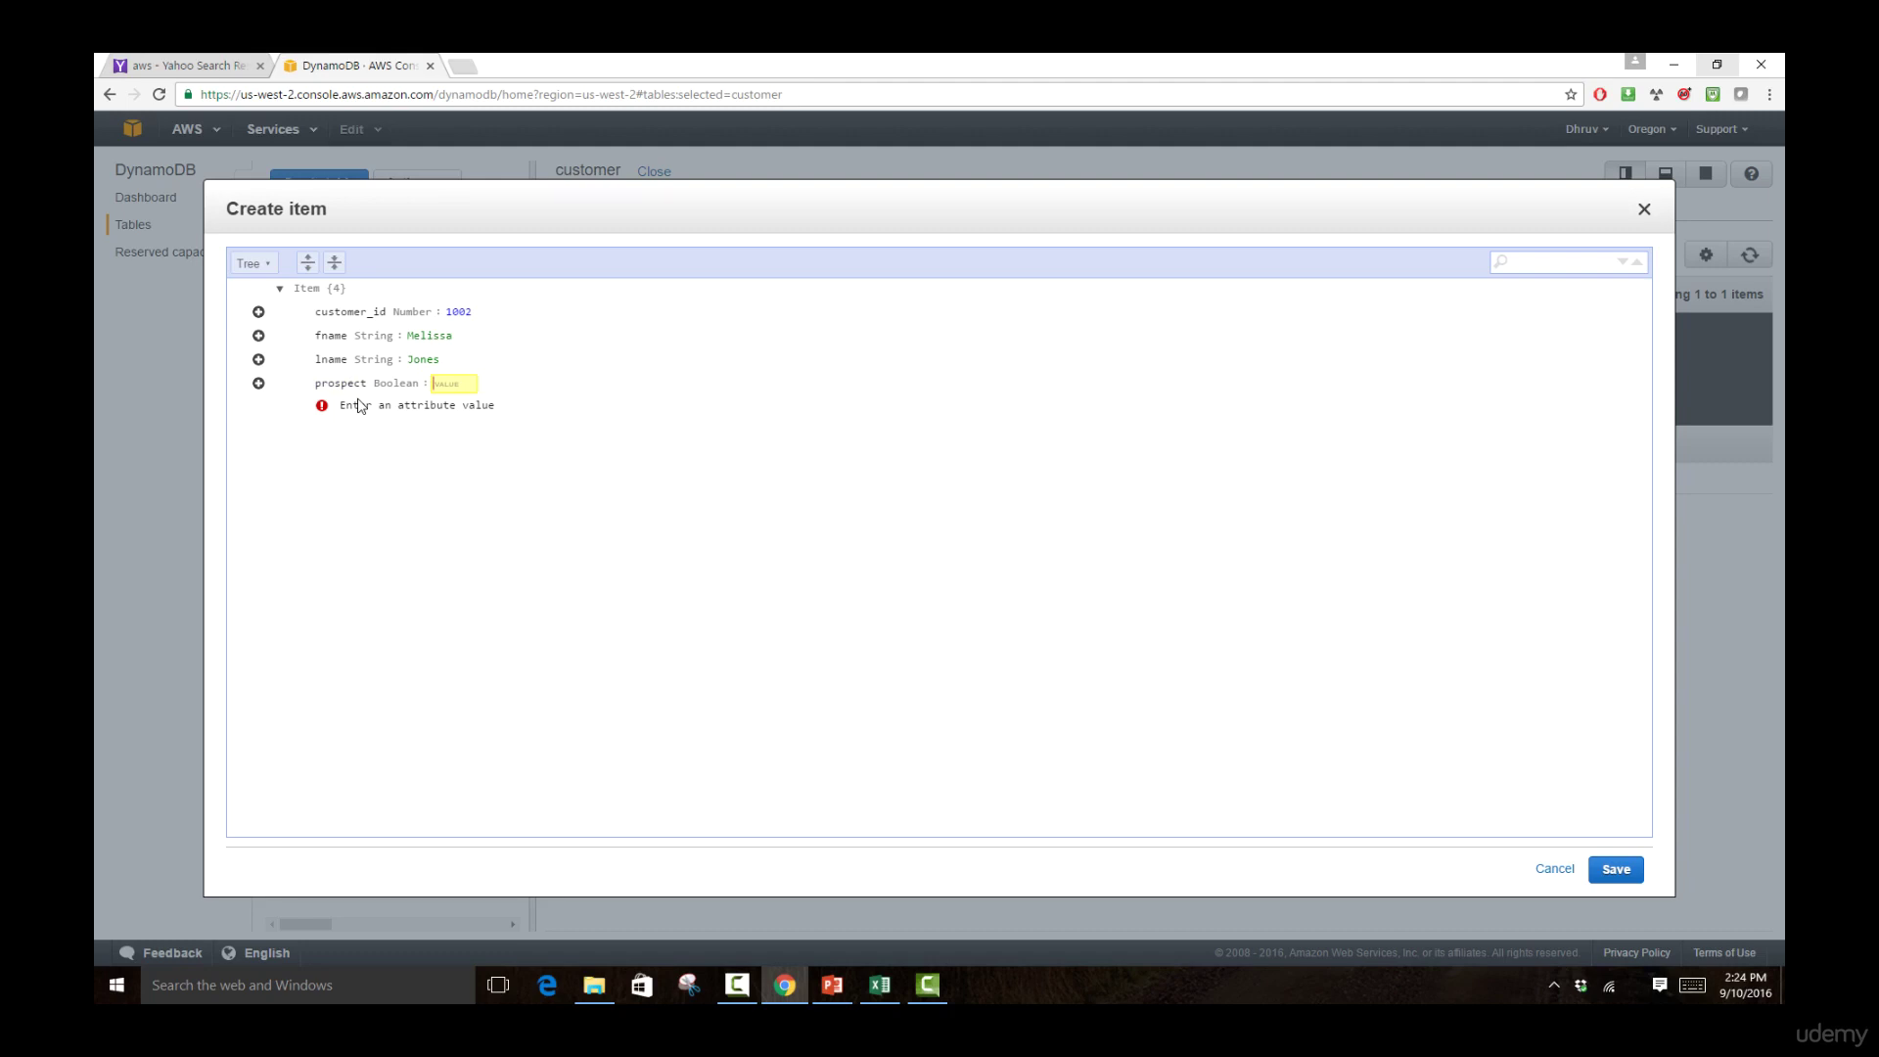
text(false)
click(1009, 636)
click(1615, 871)
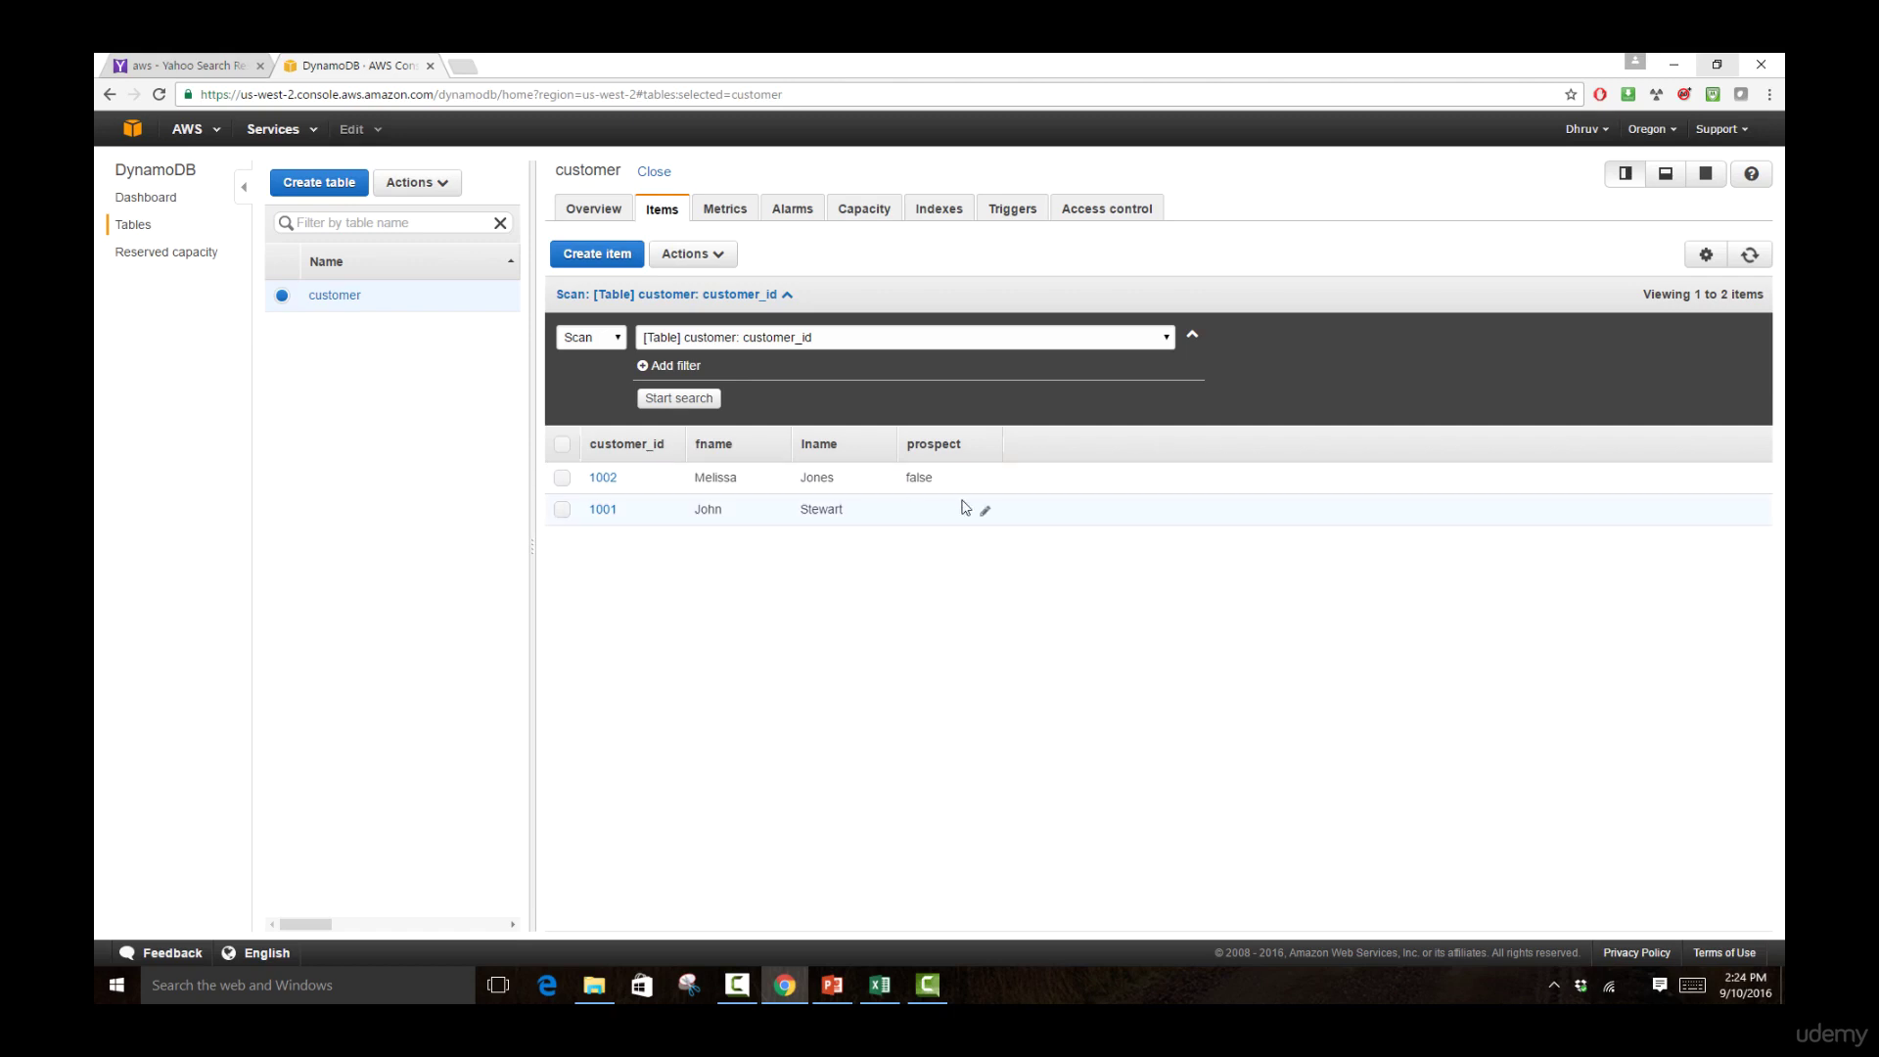
Review the customer table's capacity, latency, streams, and scan and query metrics
mouse_move(977, 523)
click(722, 213)
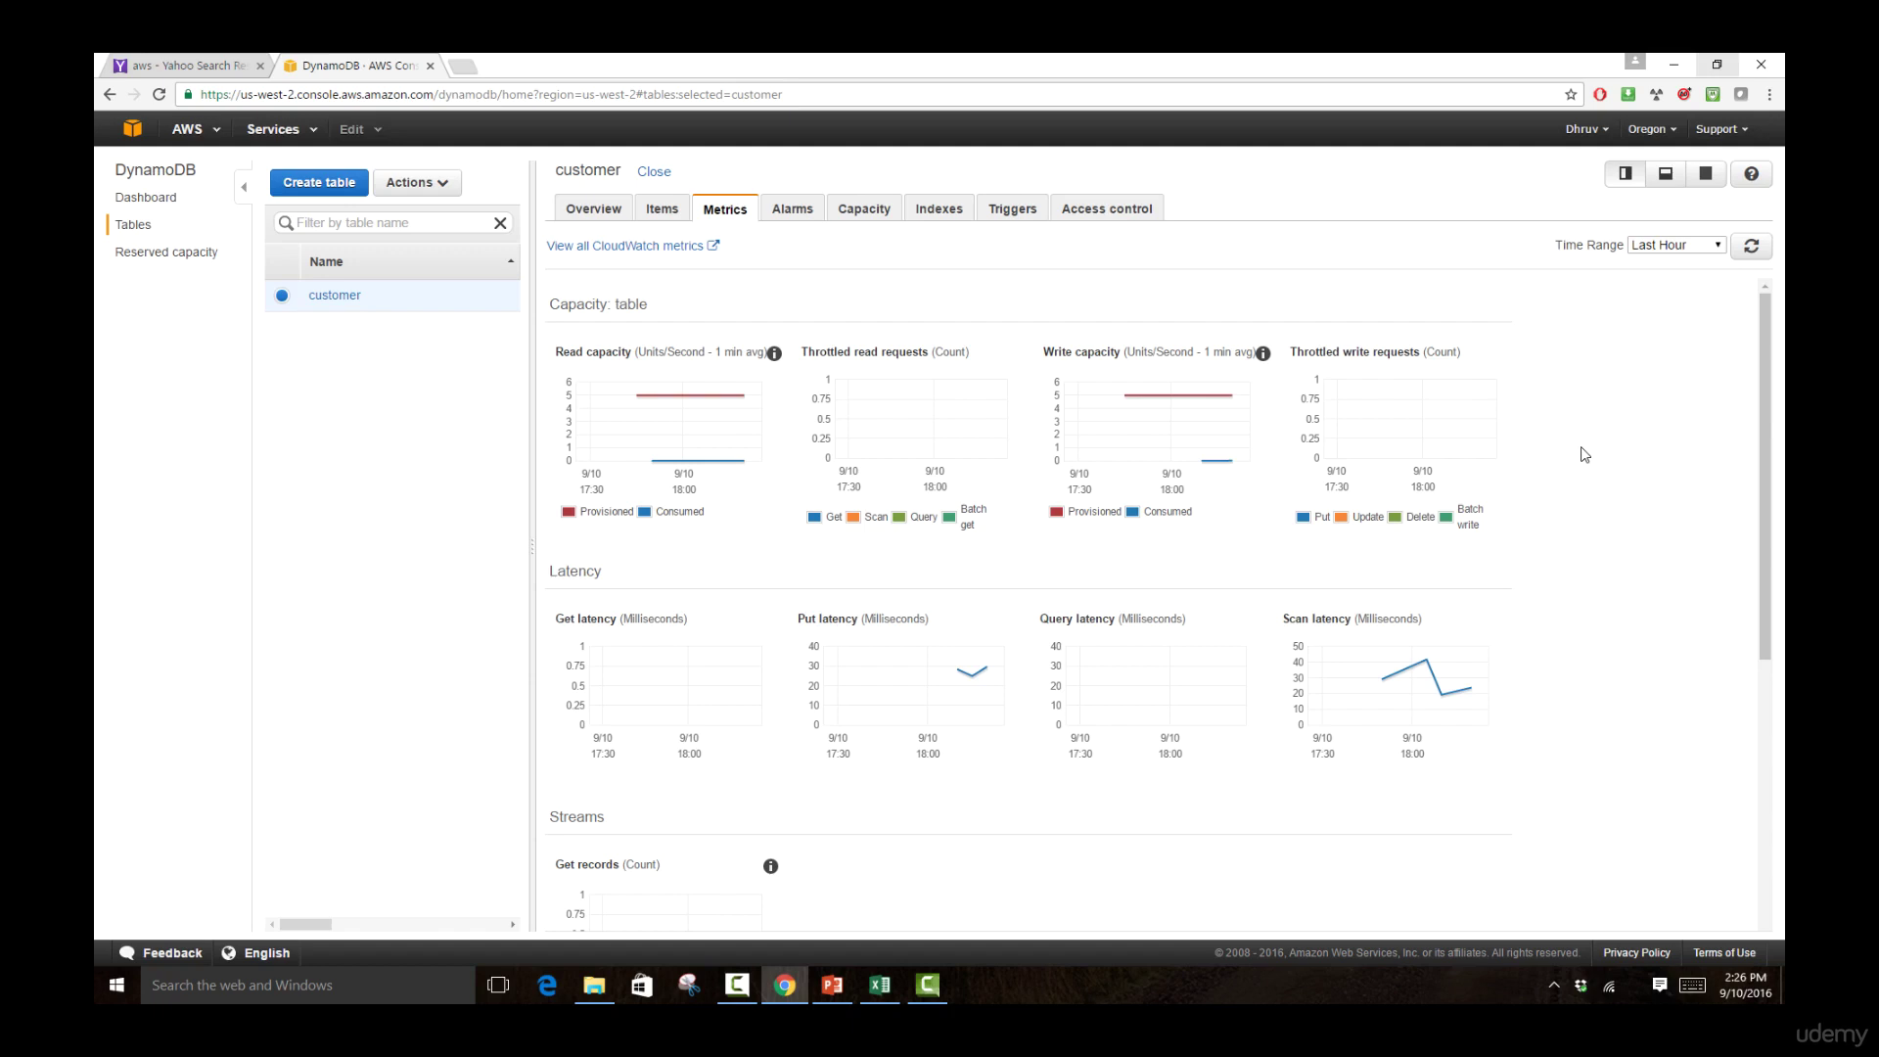
scroll(1566, 613, down, 3)
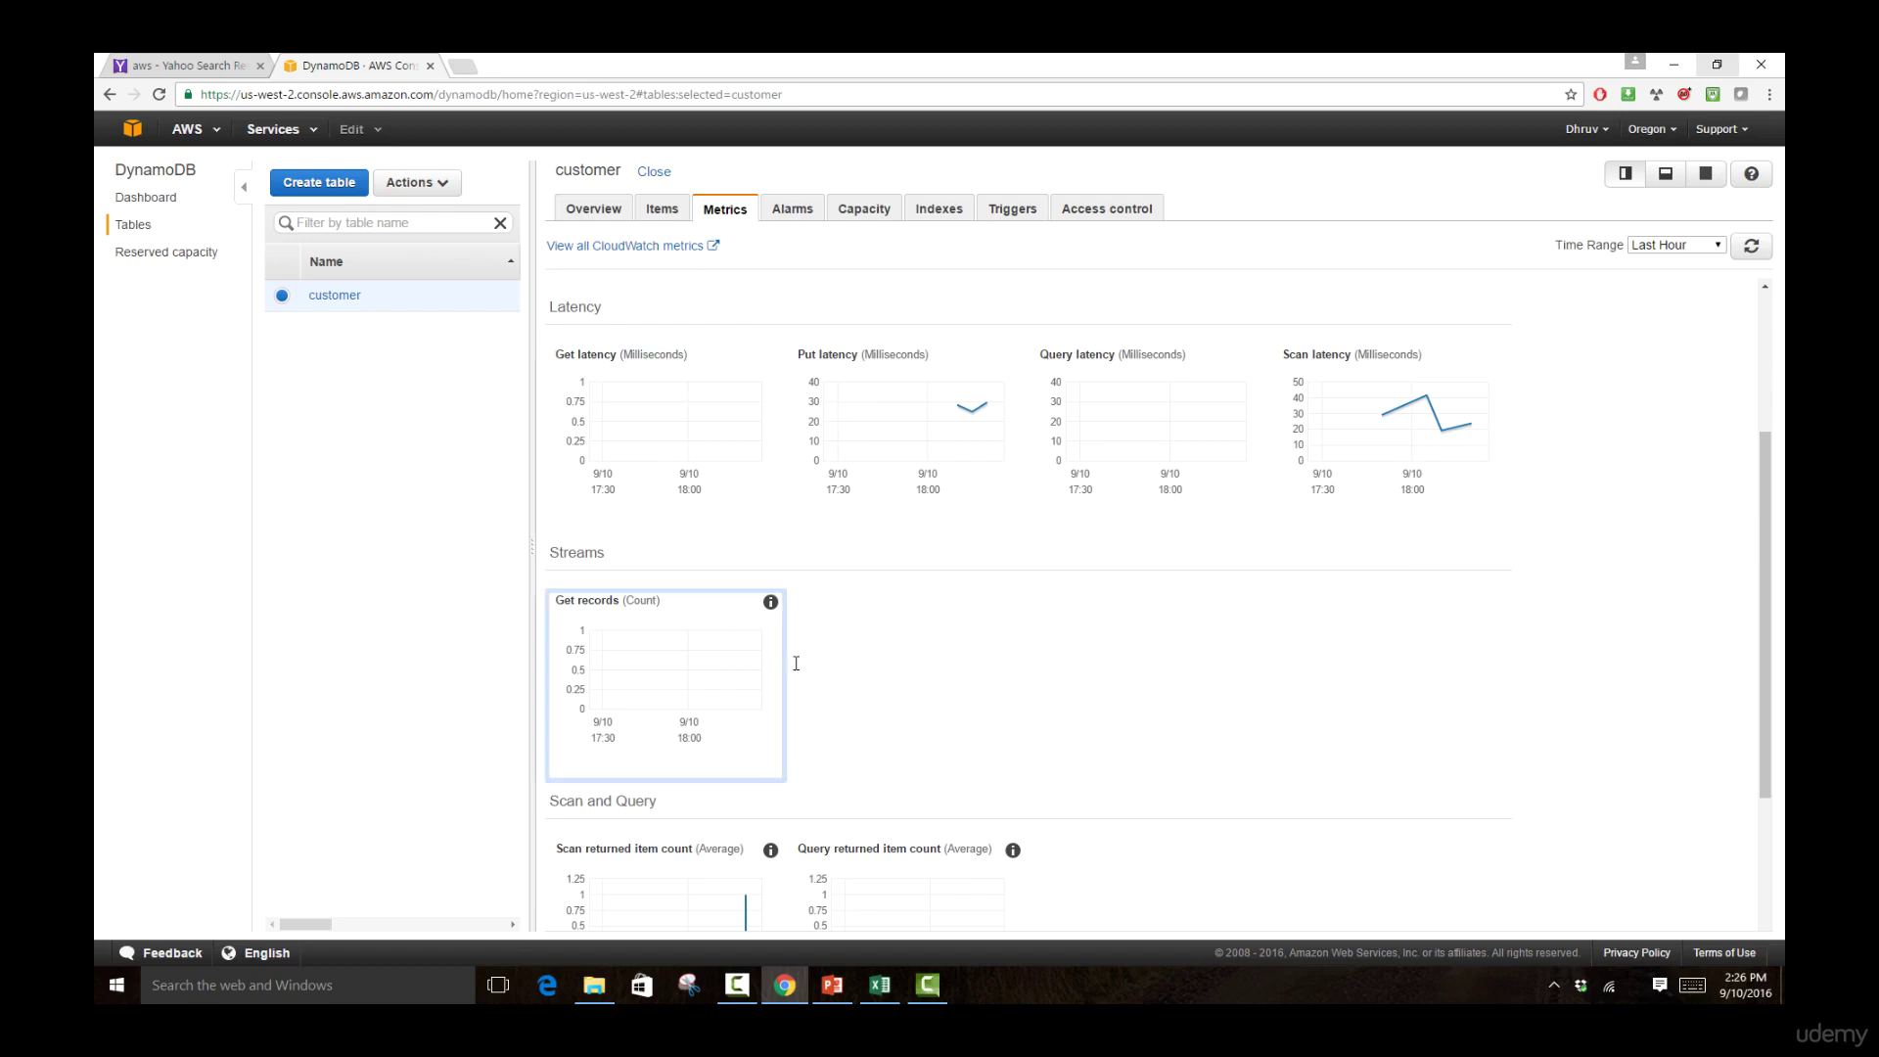
scroll(796, 662, down, 3)
scroll(1157, 672, up, 4)
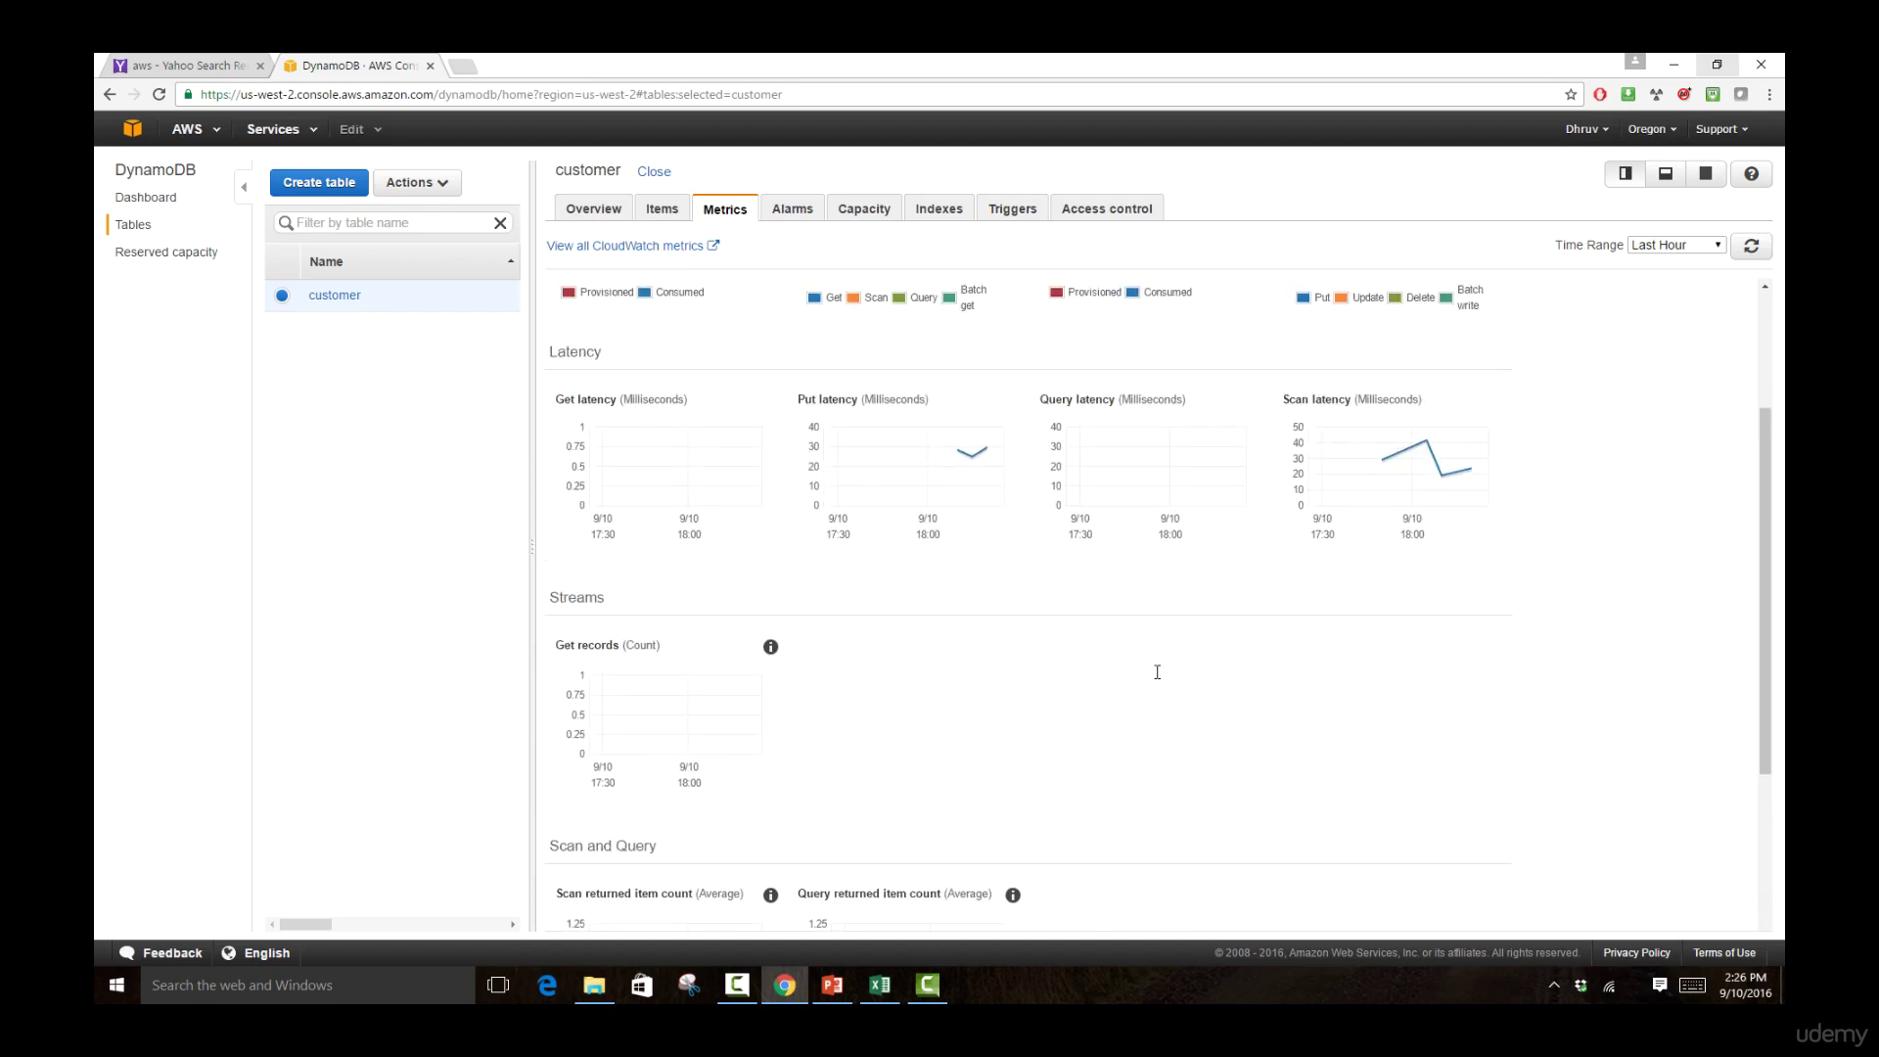
scroll(1157, 672, up, 2)
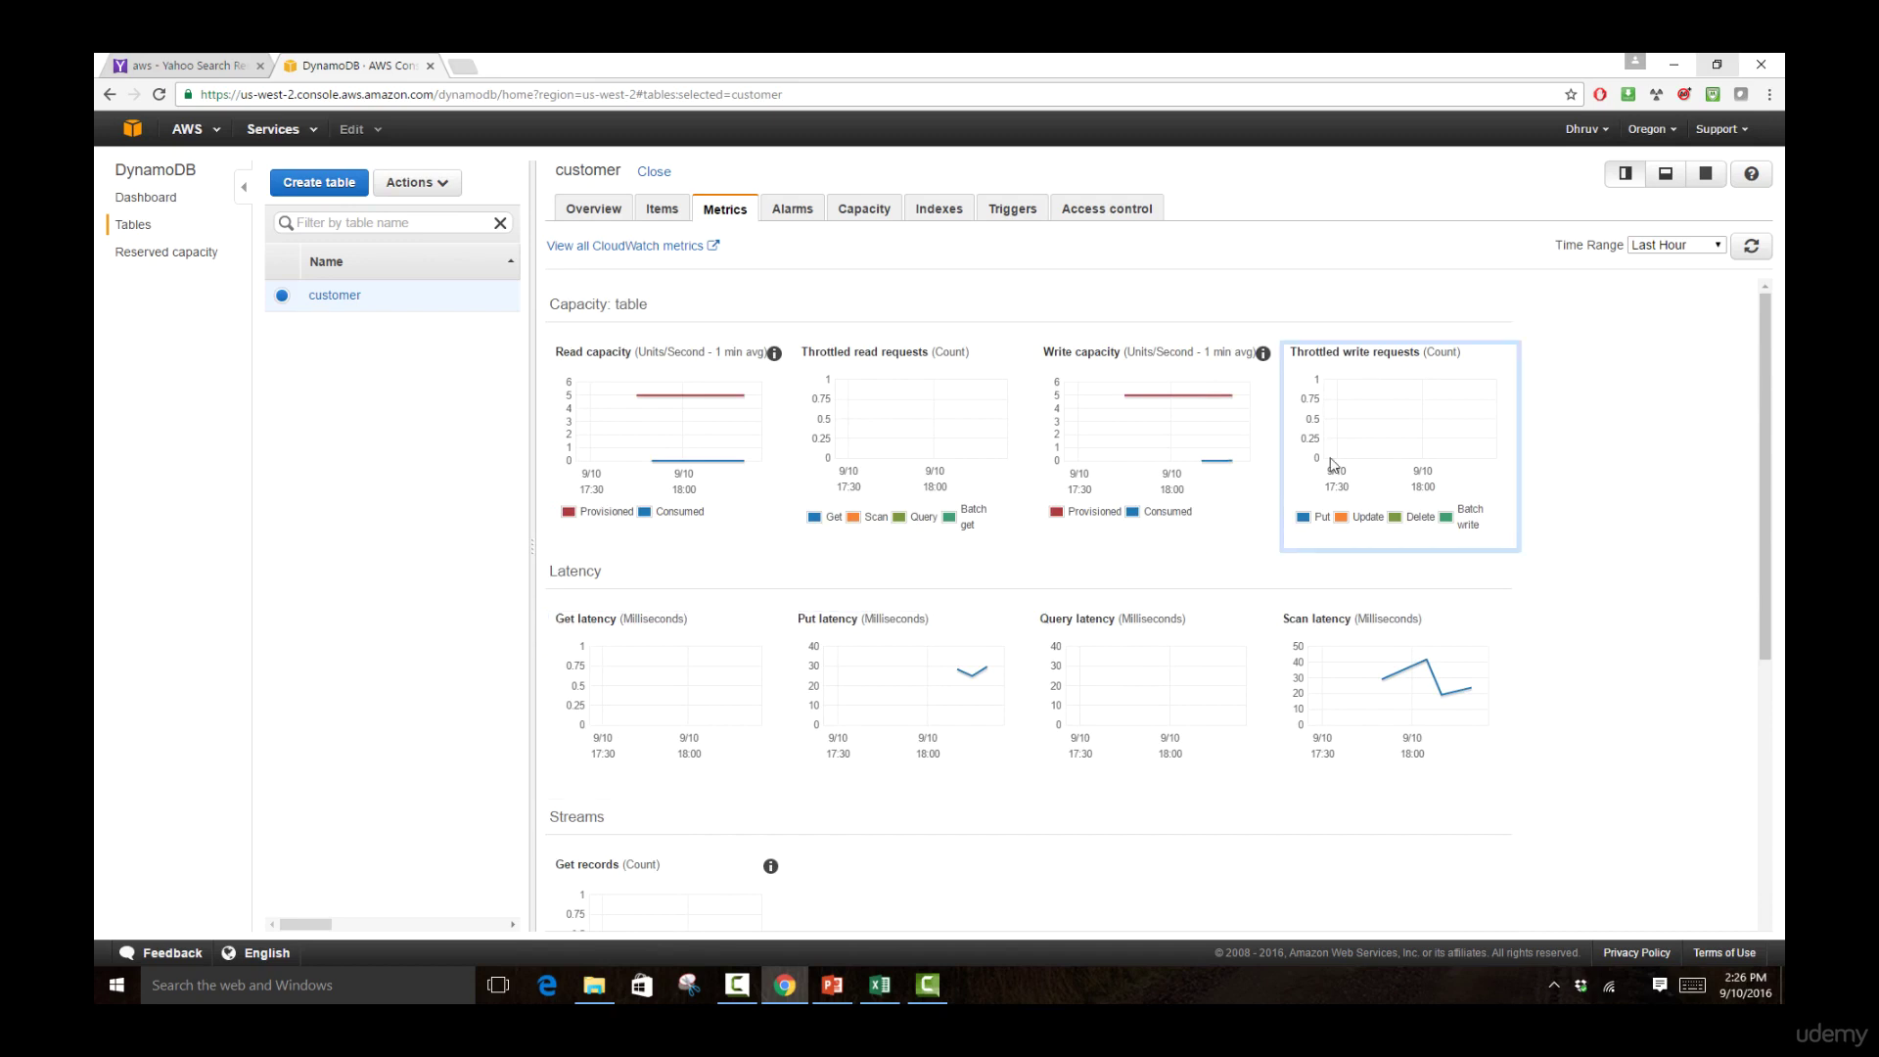
Query the customer table by the first customer's customer_id, and view the matching item's attributes without editing them
click(674, 213)
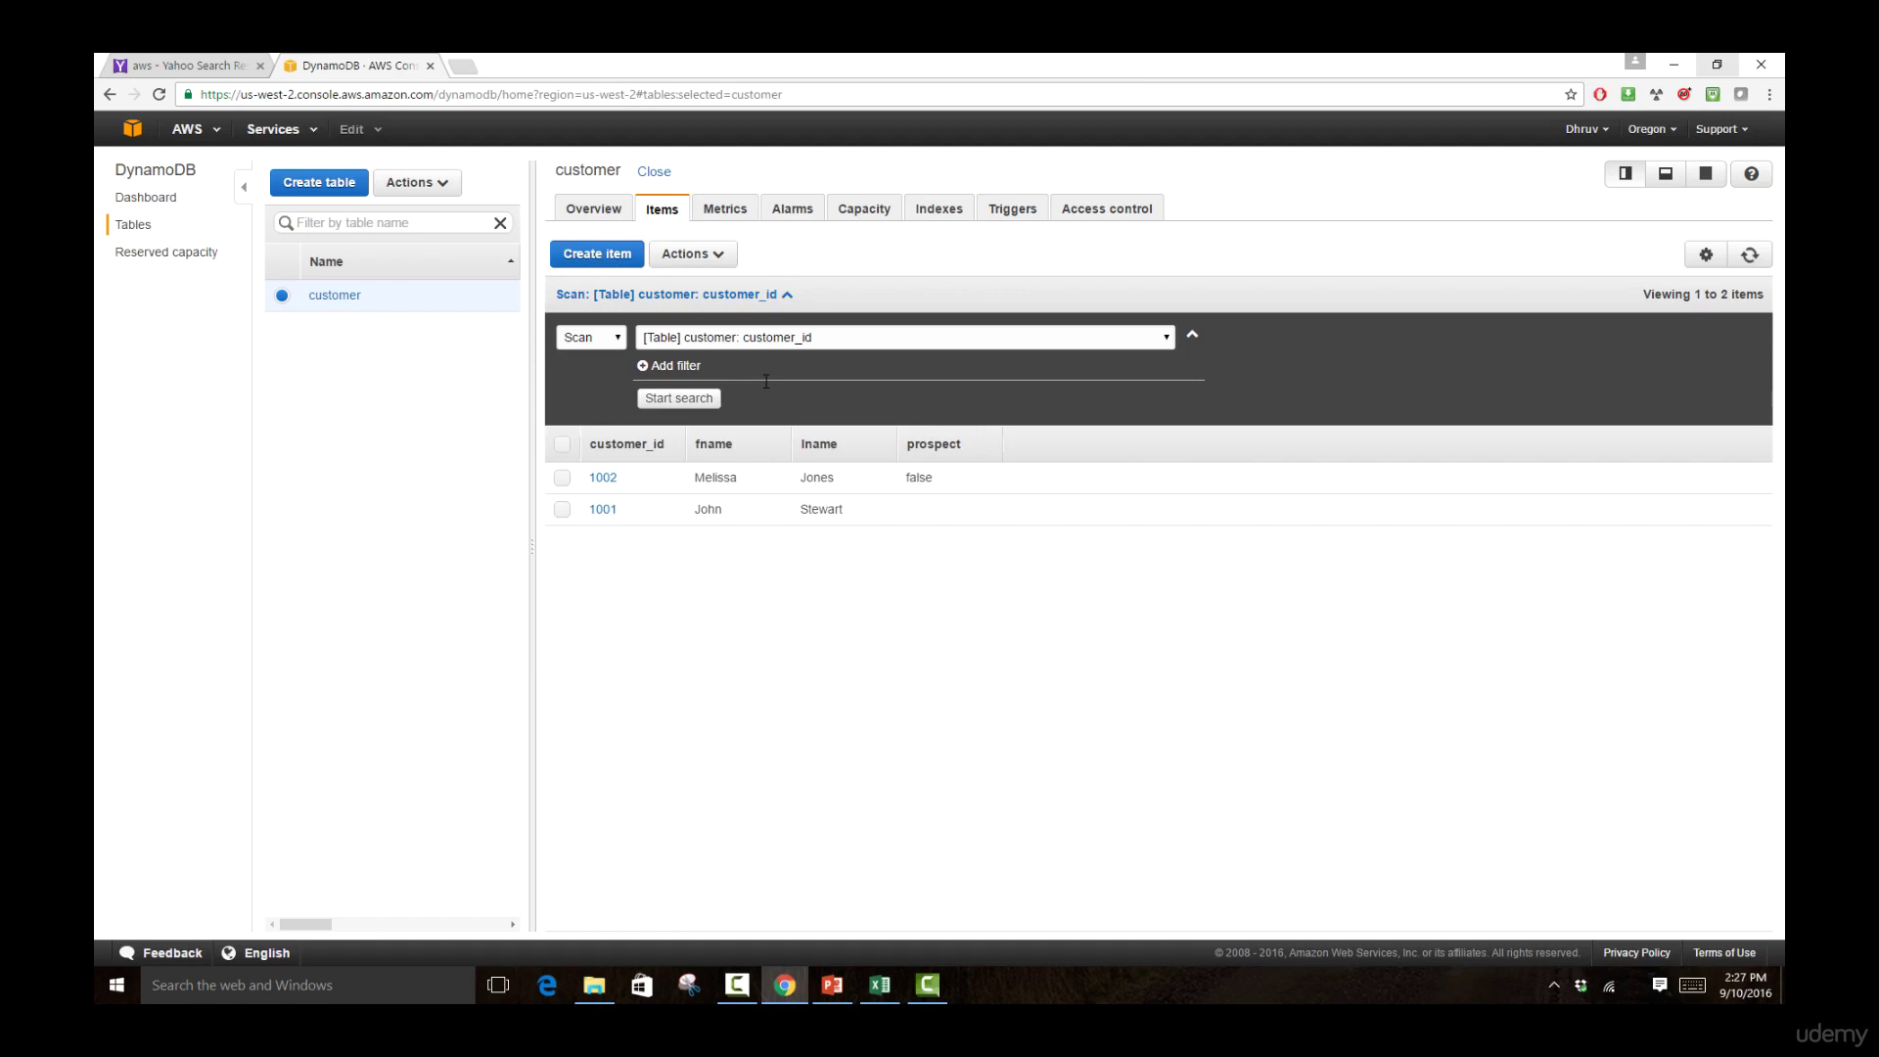
click(590, 337)
click(580, 370)
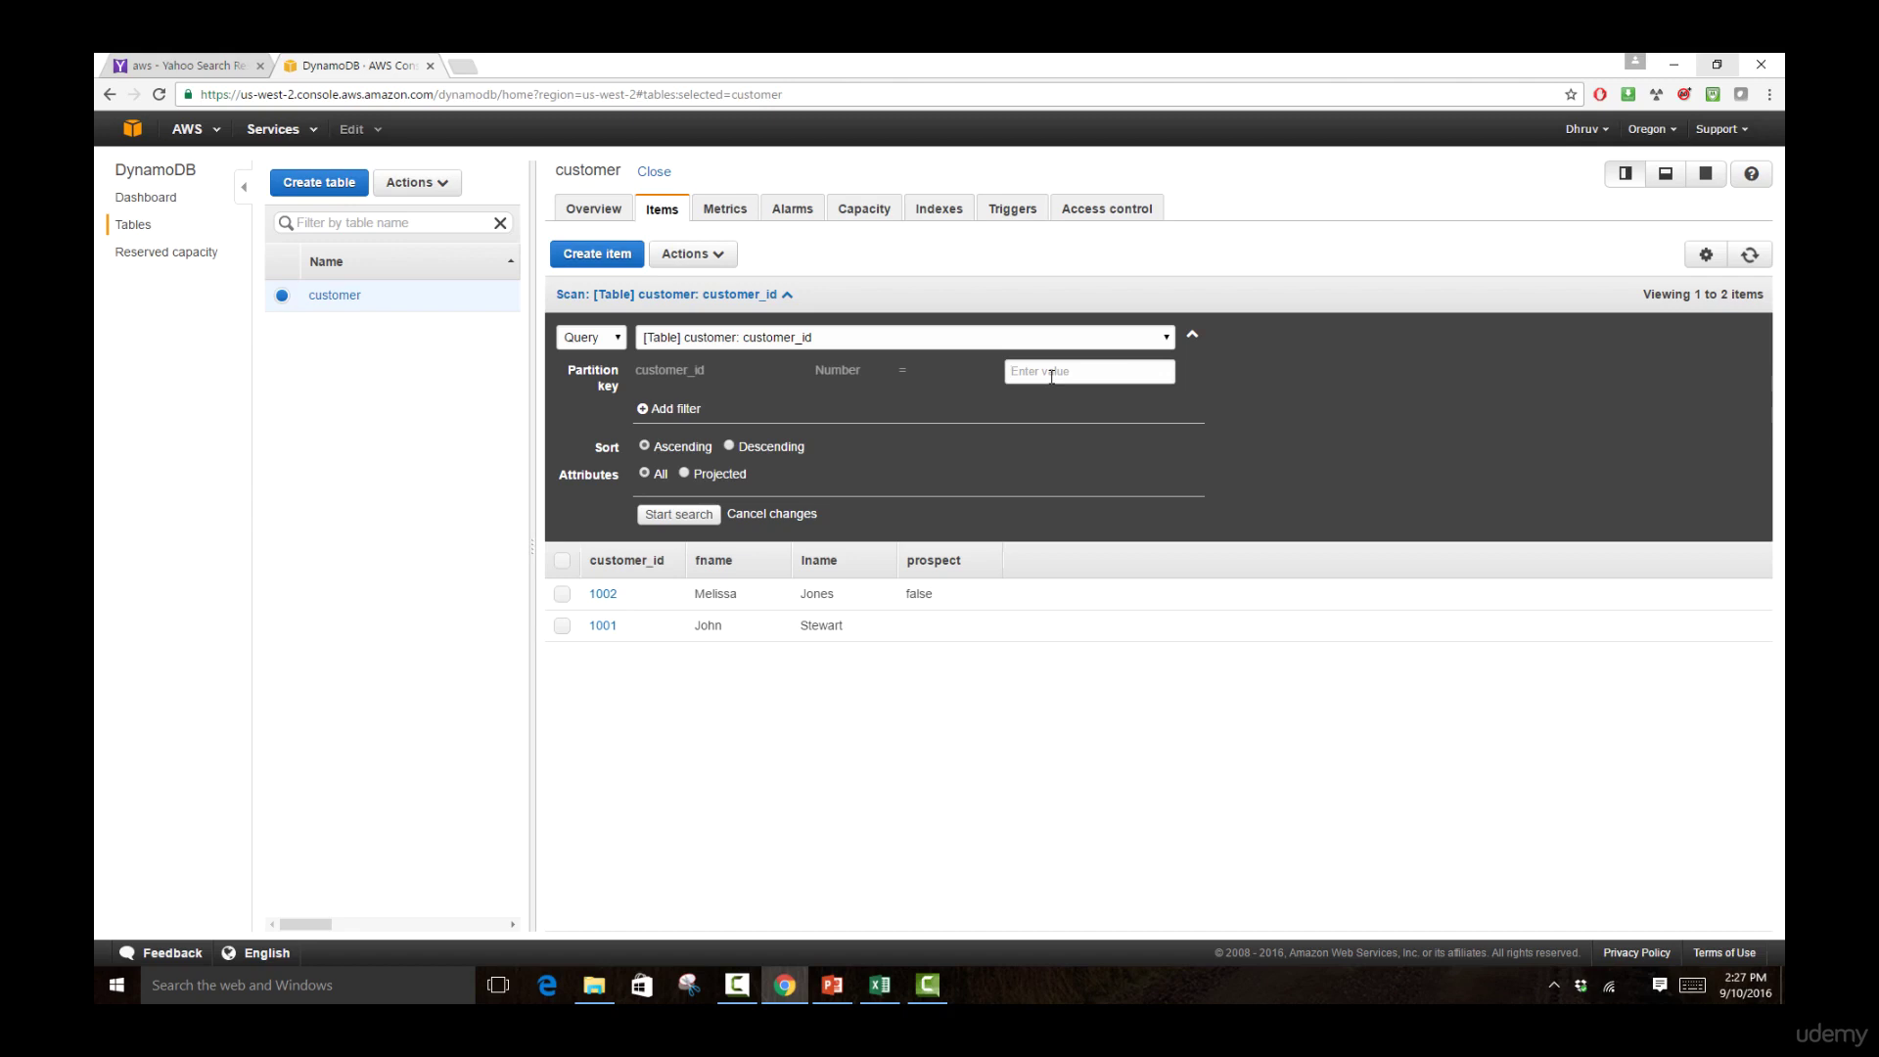
text(1001)
click(679, 515)
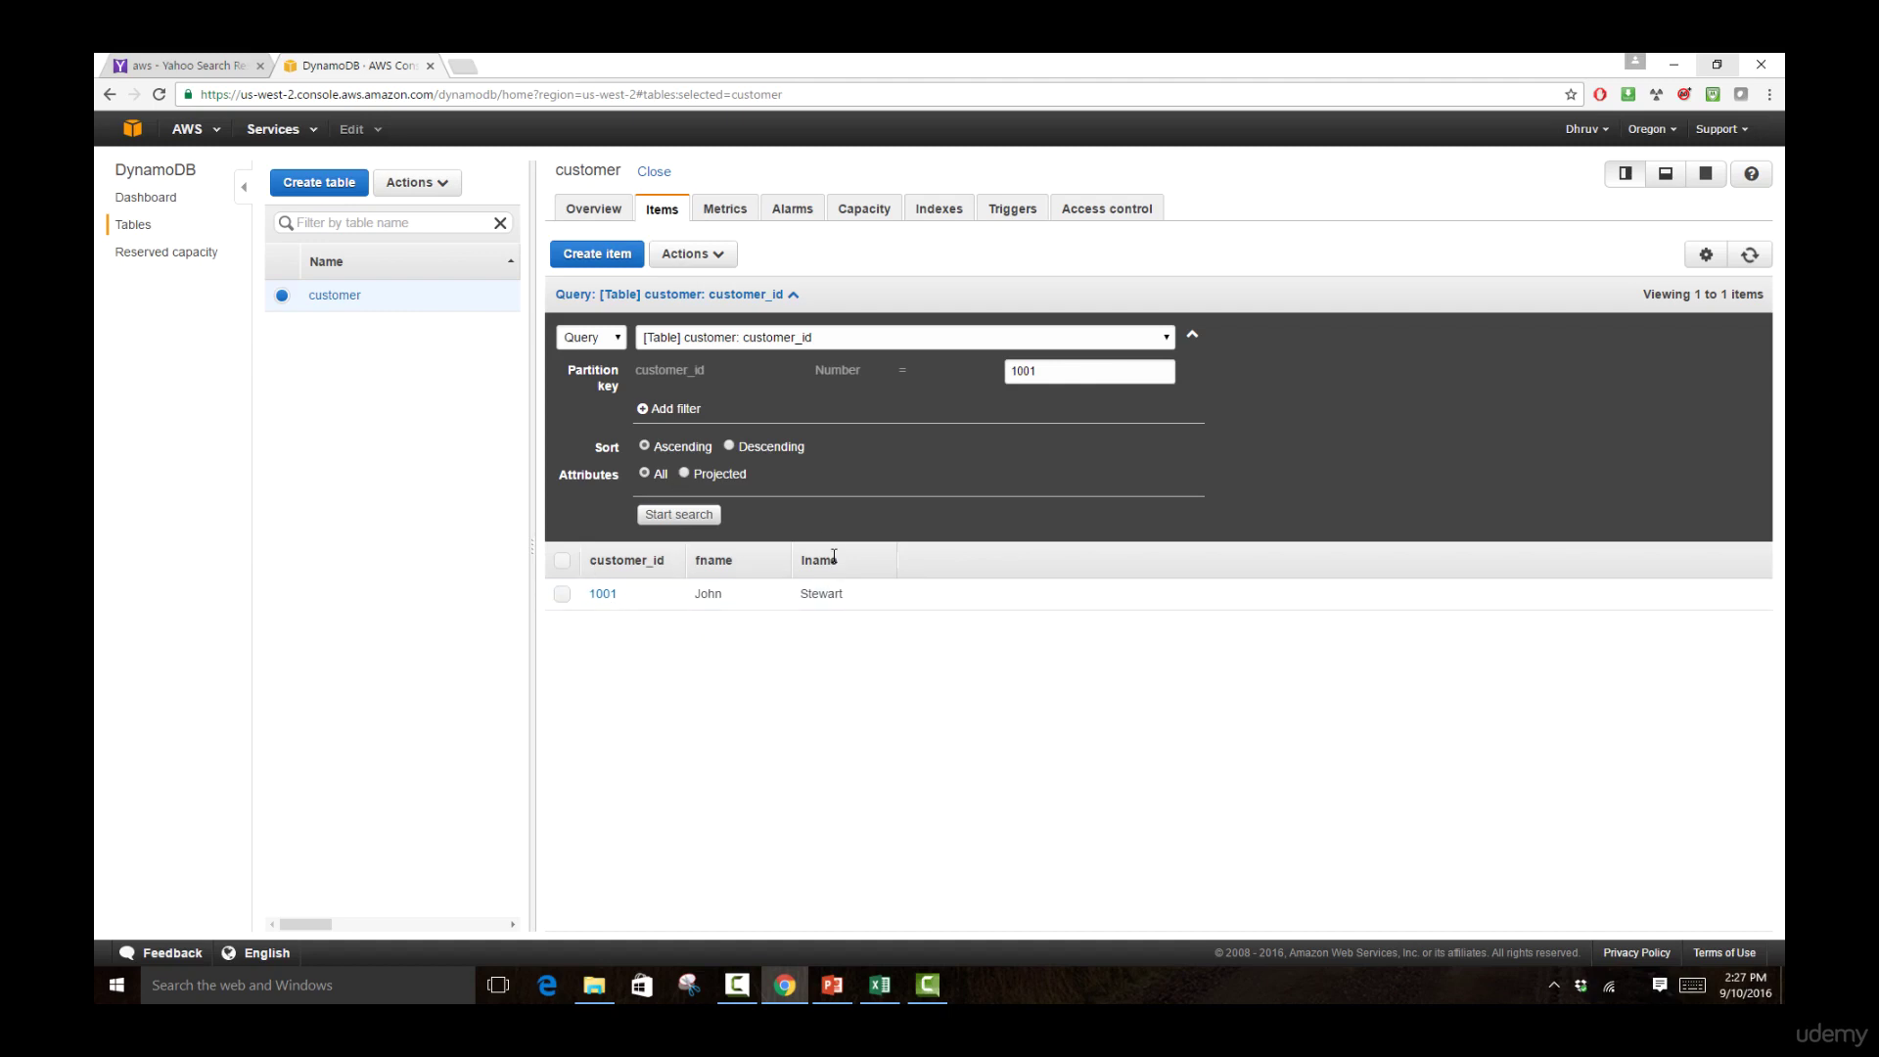
click(603, 595)
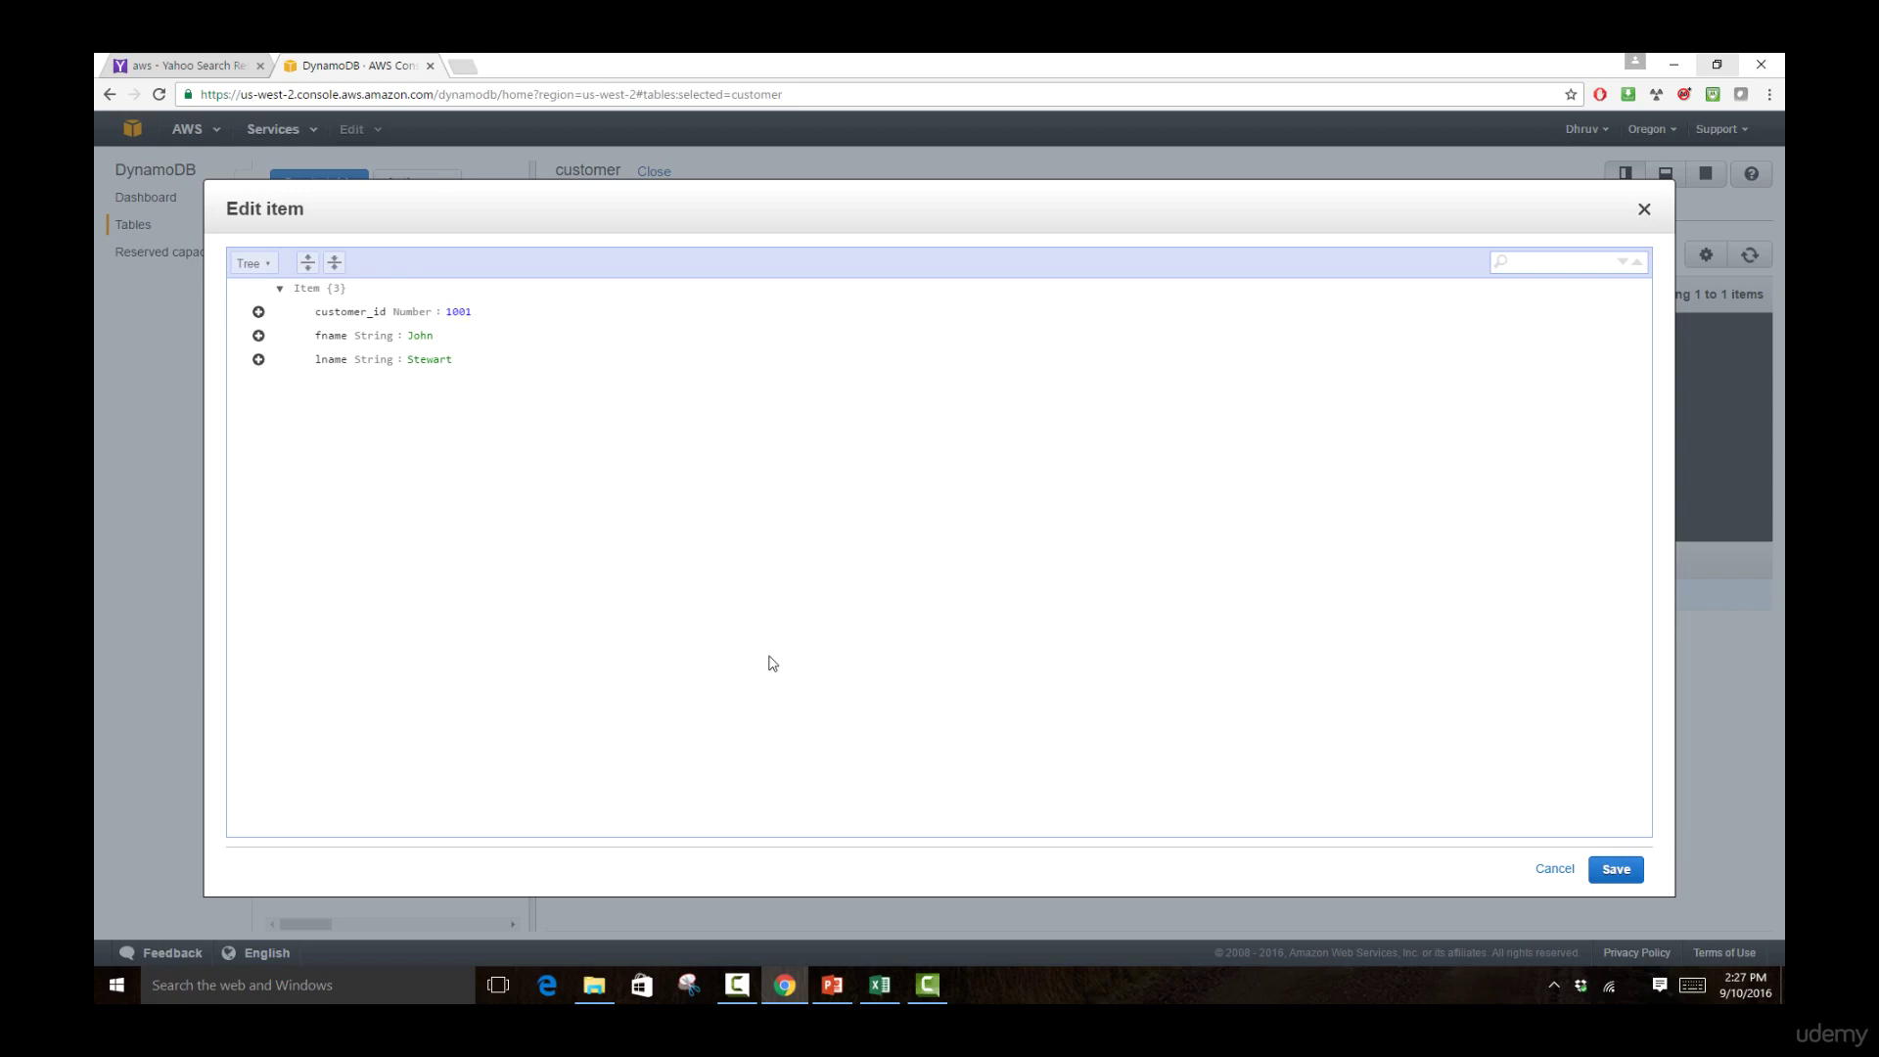
click(1644, 209)
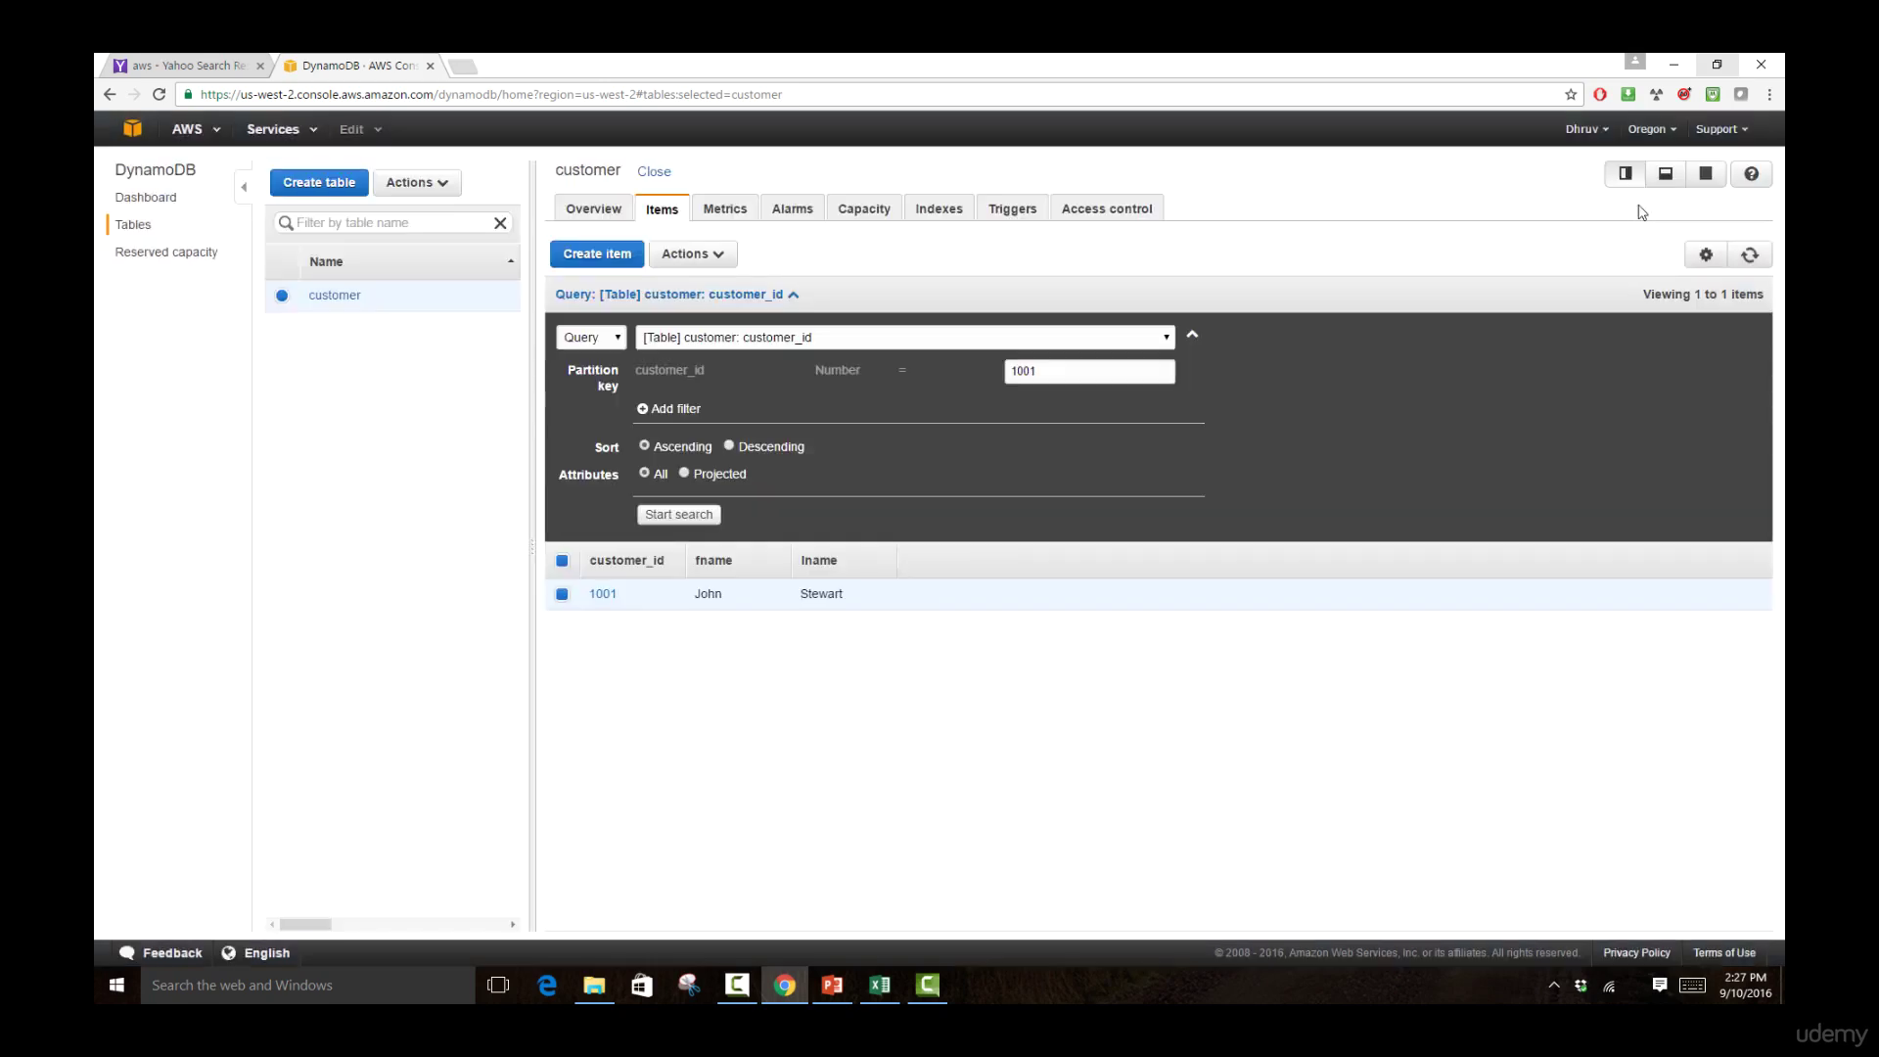
Review the table's alarms and the SNS topic, threshold and period settings for a new alarm without creating it
click(793, 214)
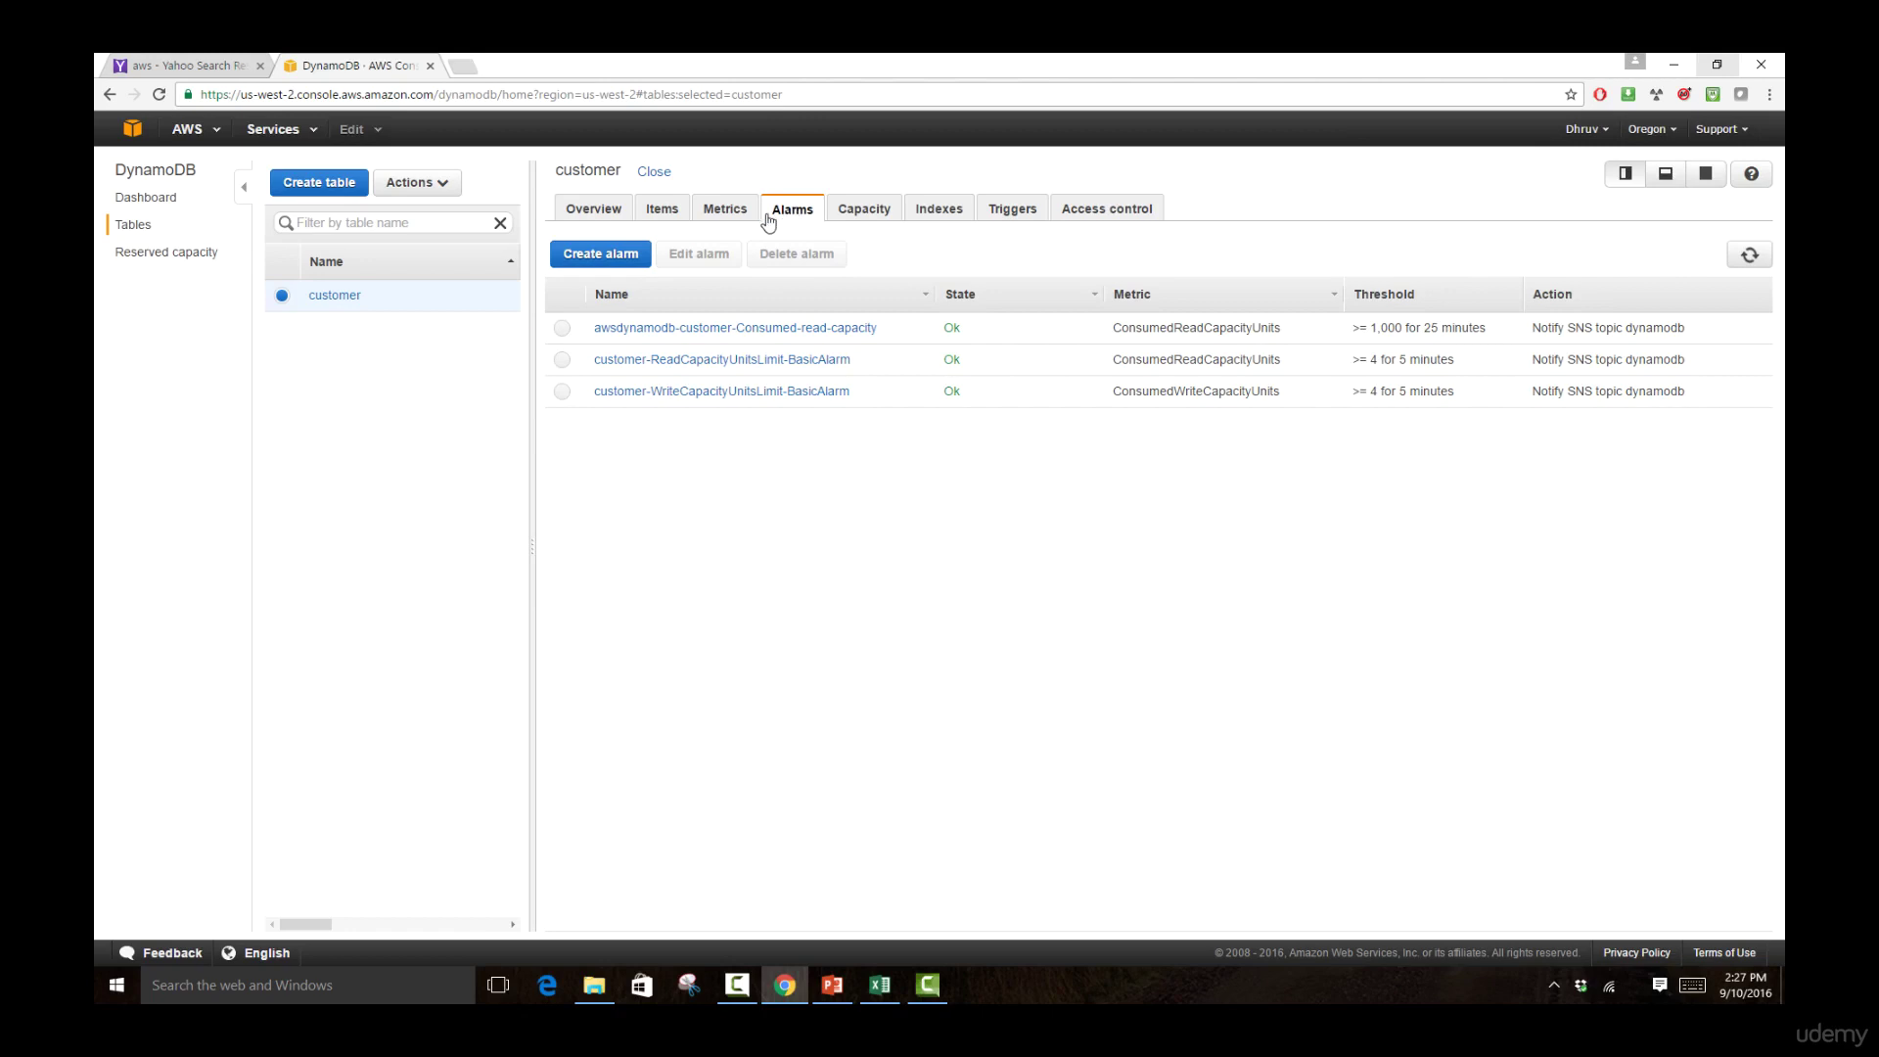
click(601, 256)
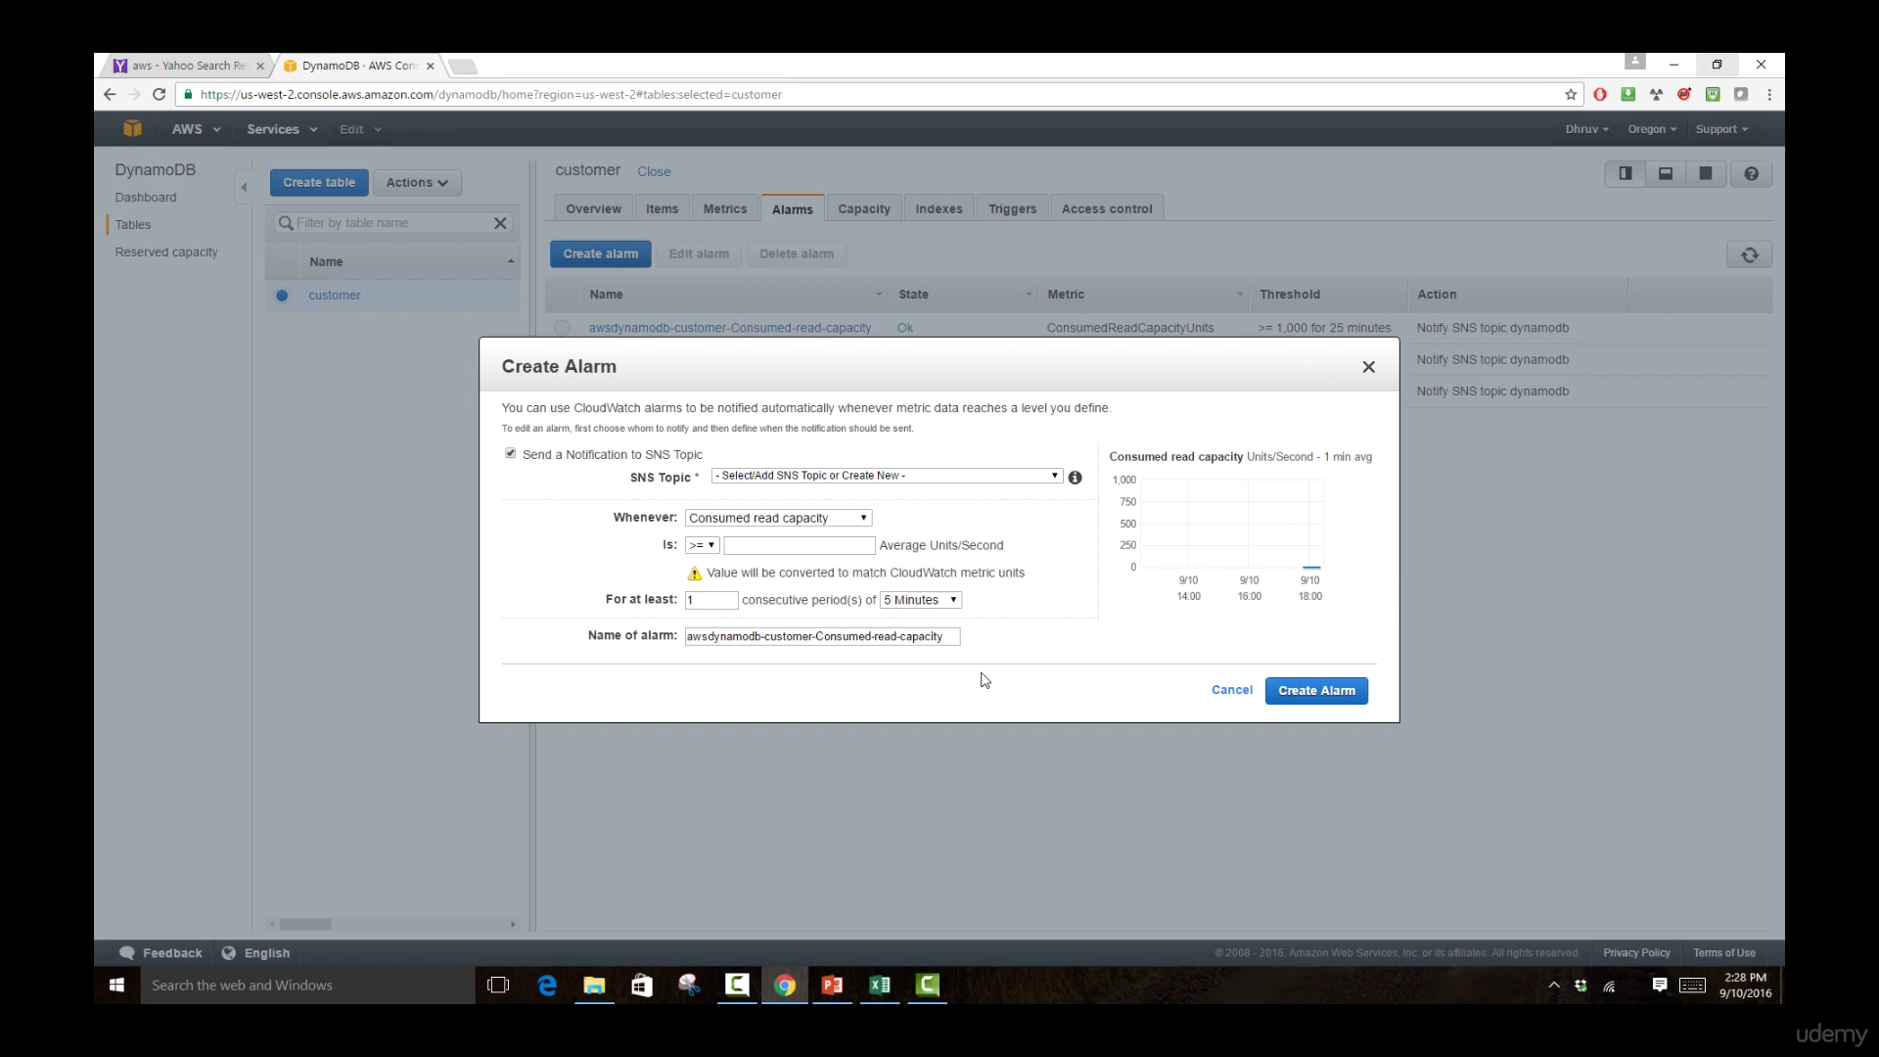
click(956, 475)
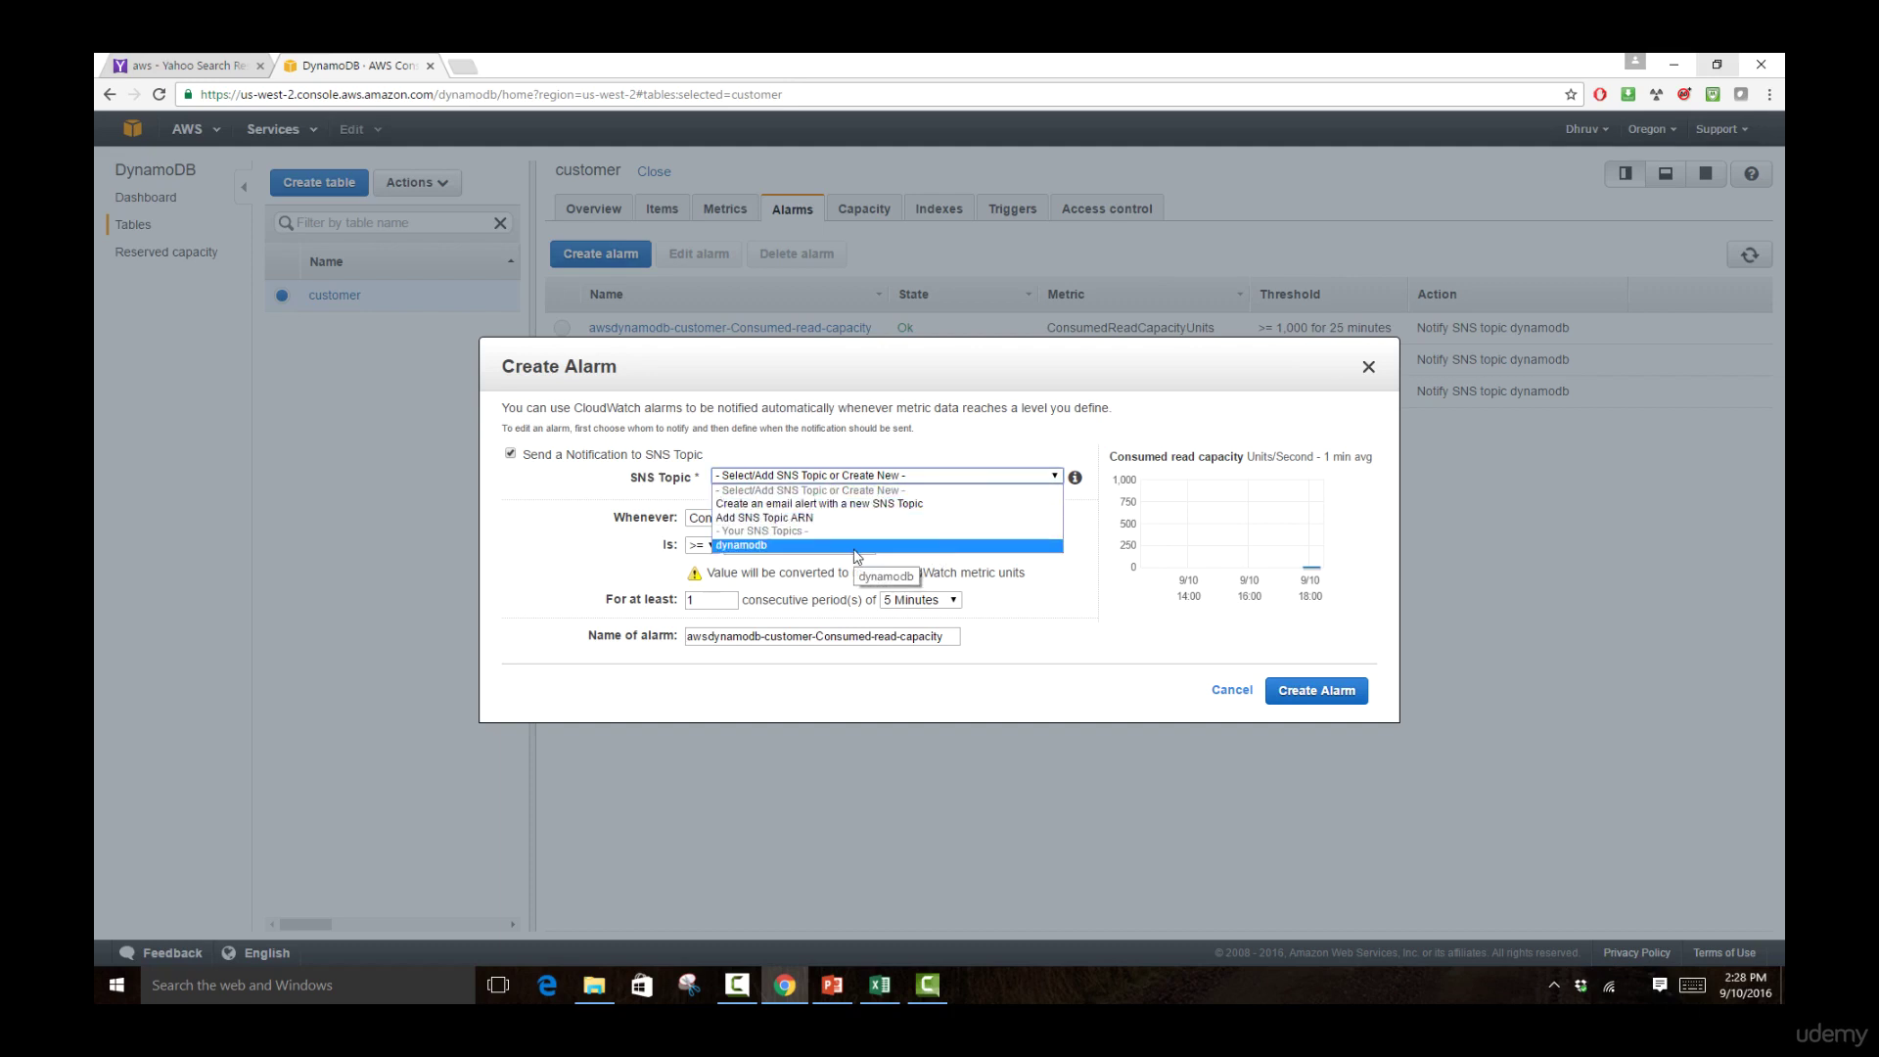
click(645, 618)
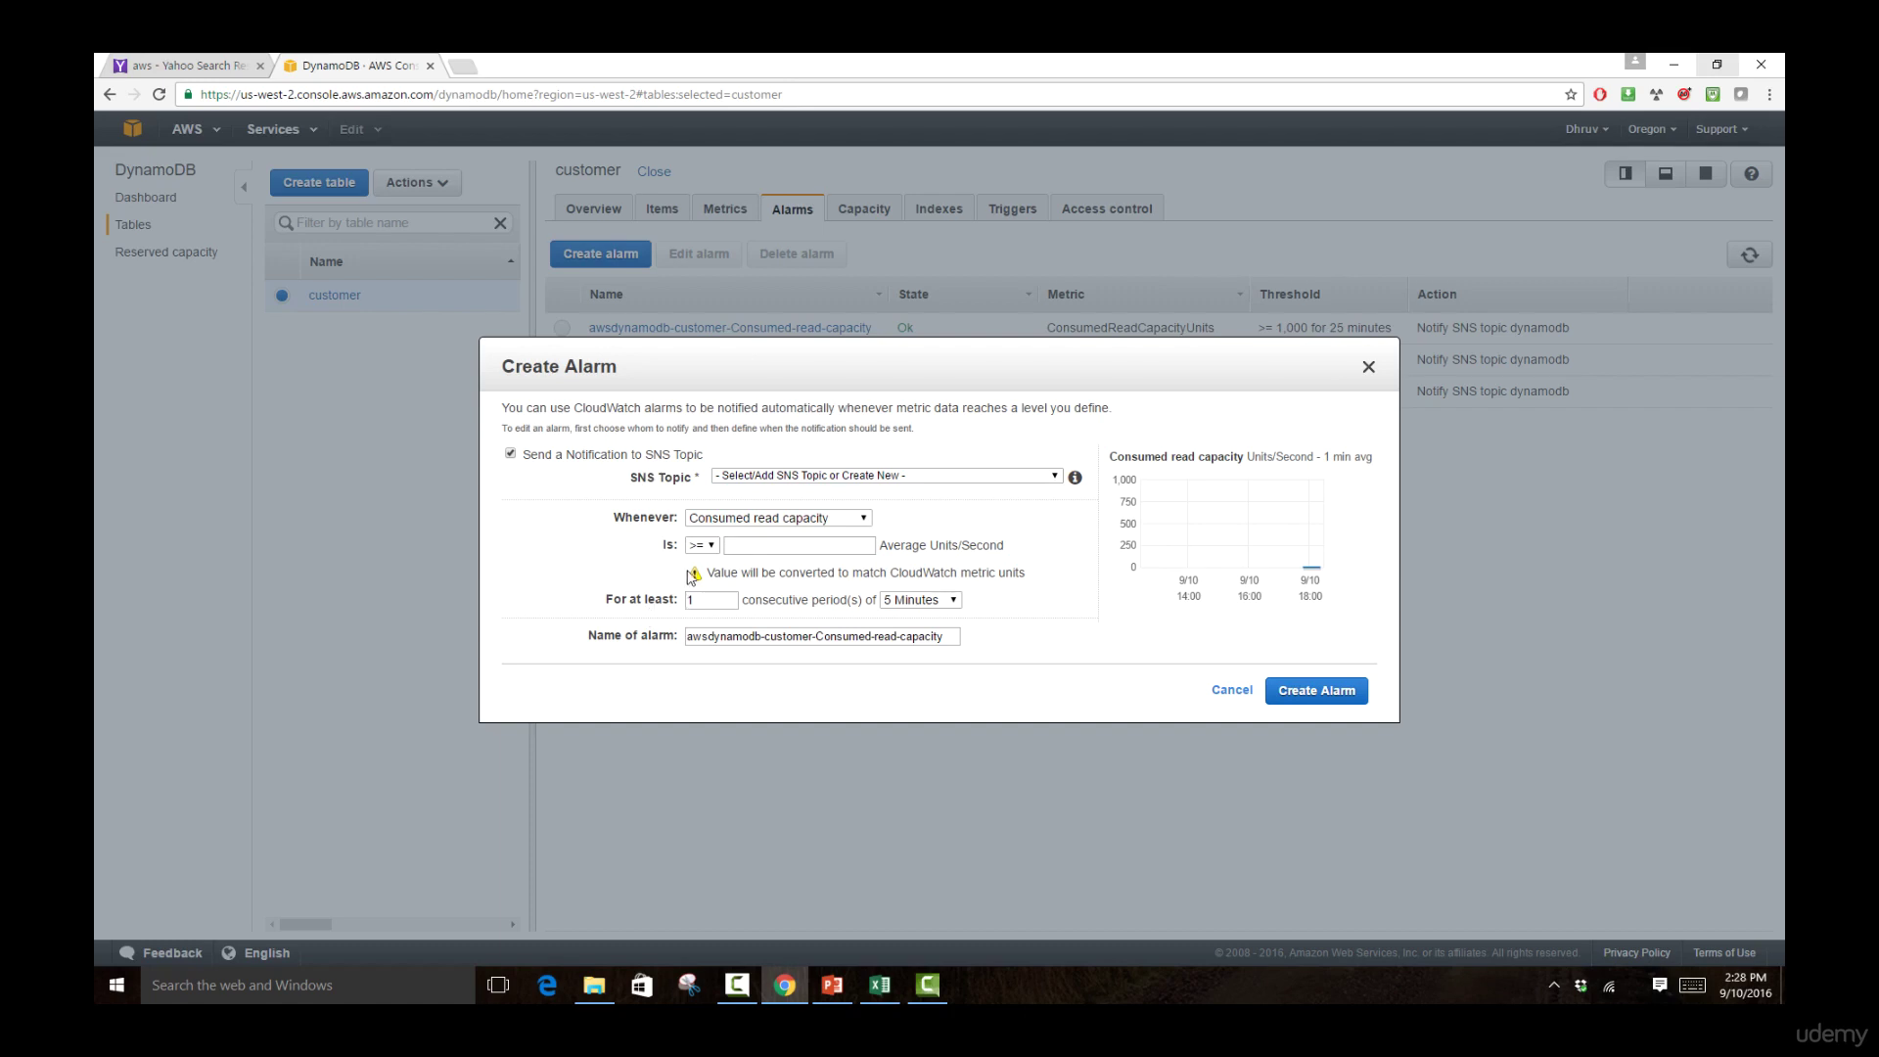
click(732, 548)
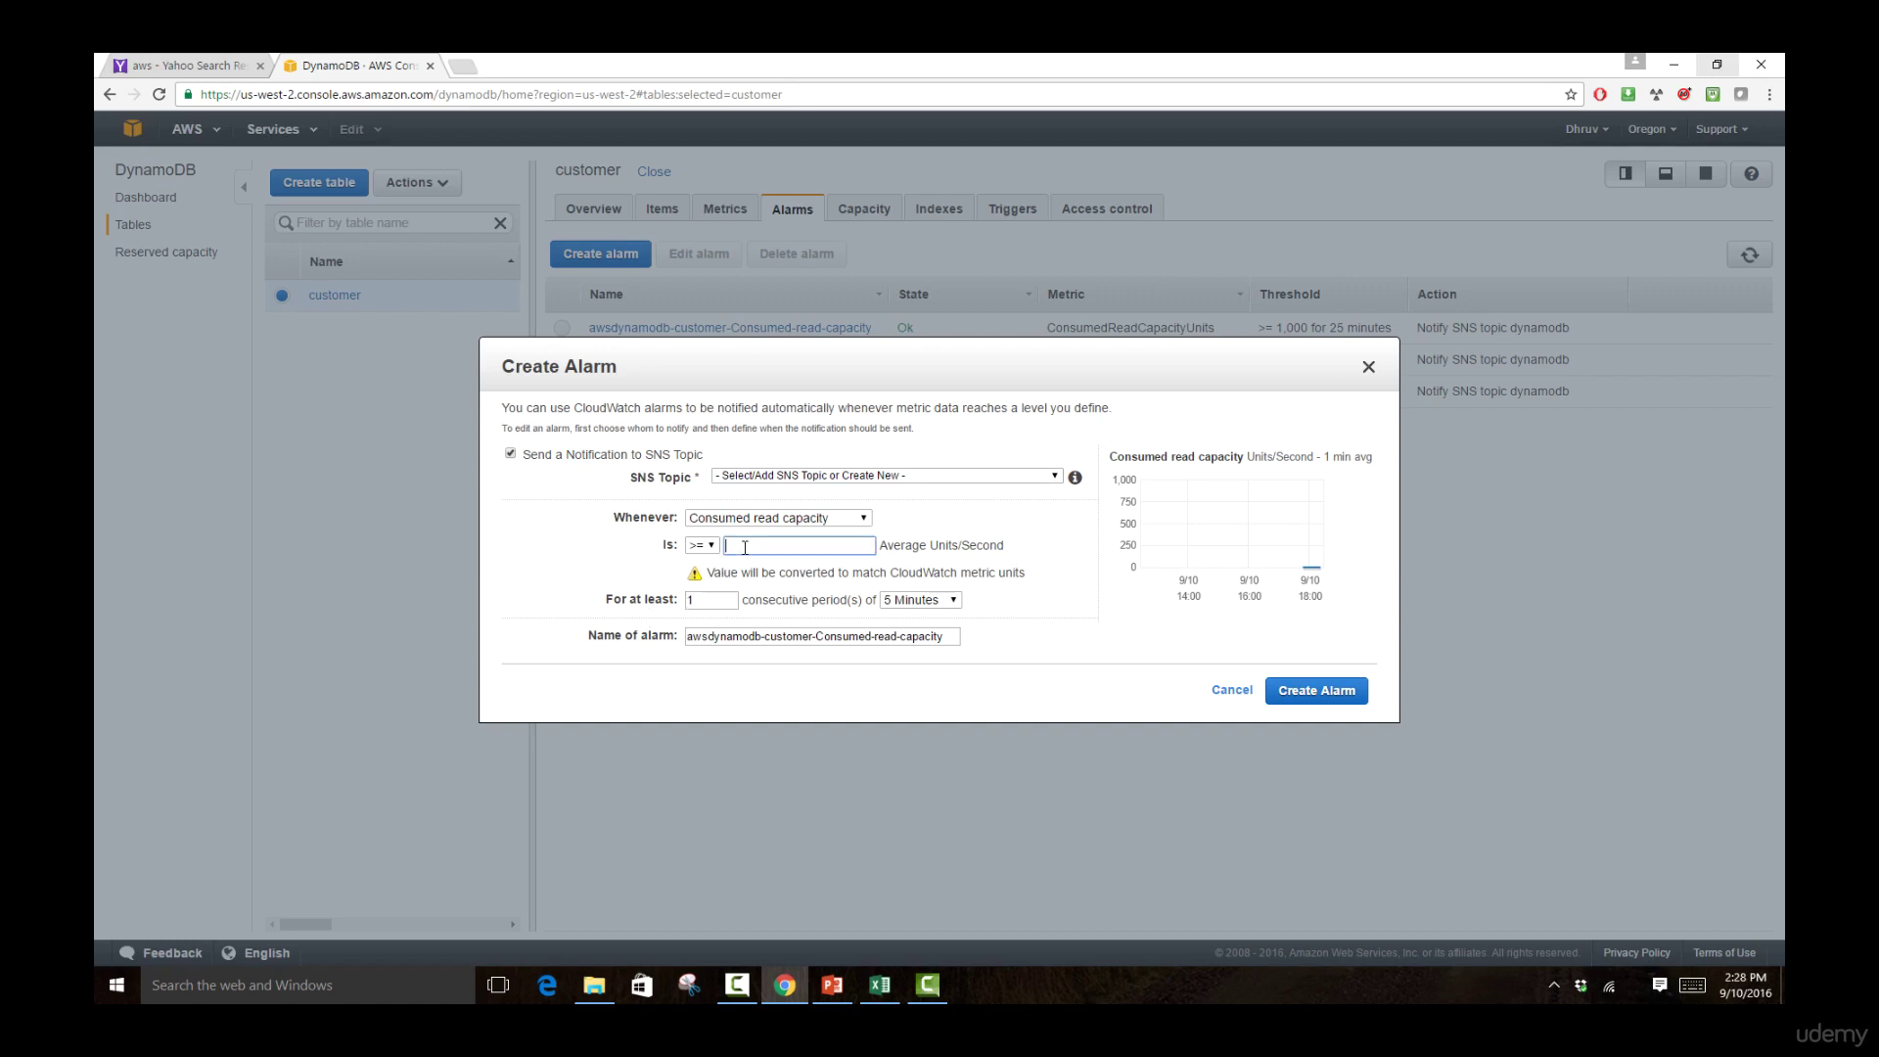
click(715, 597)
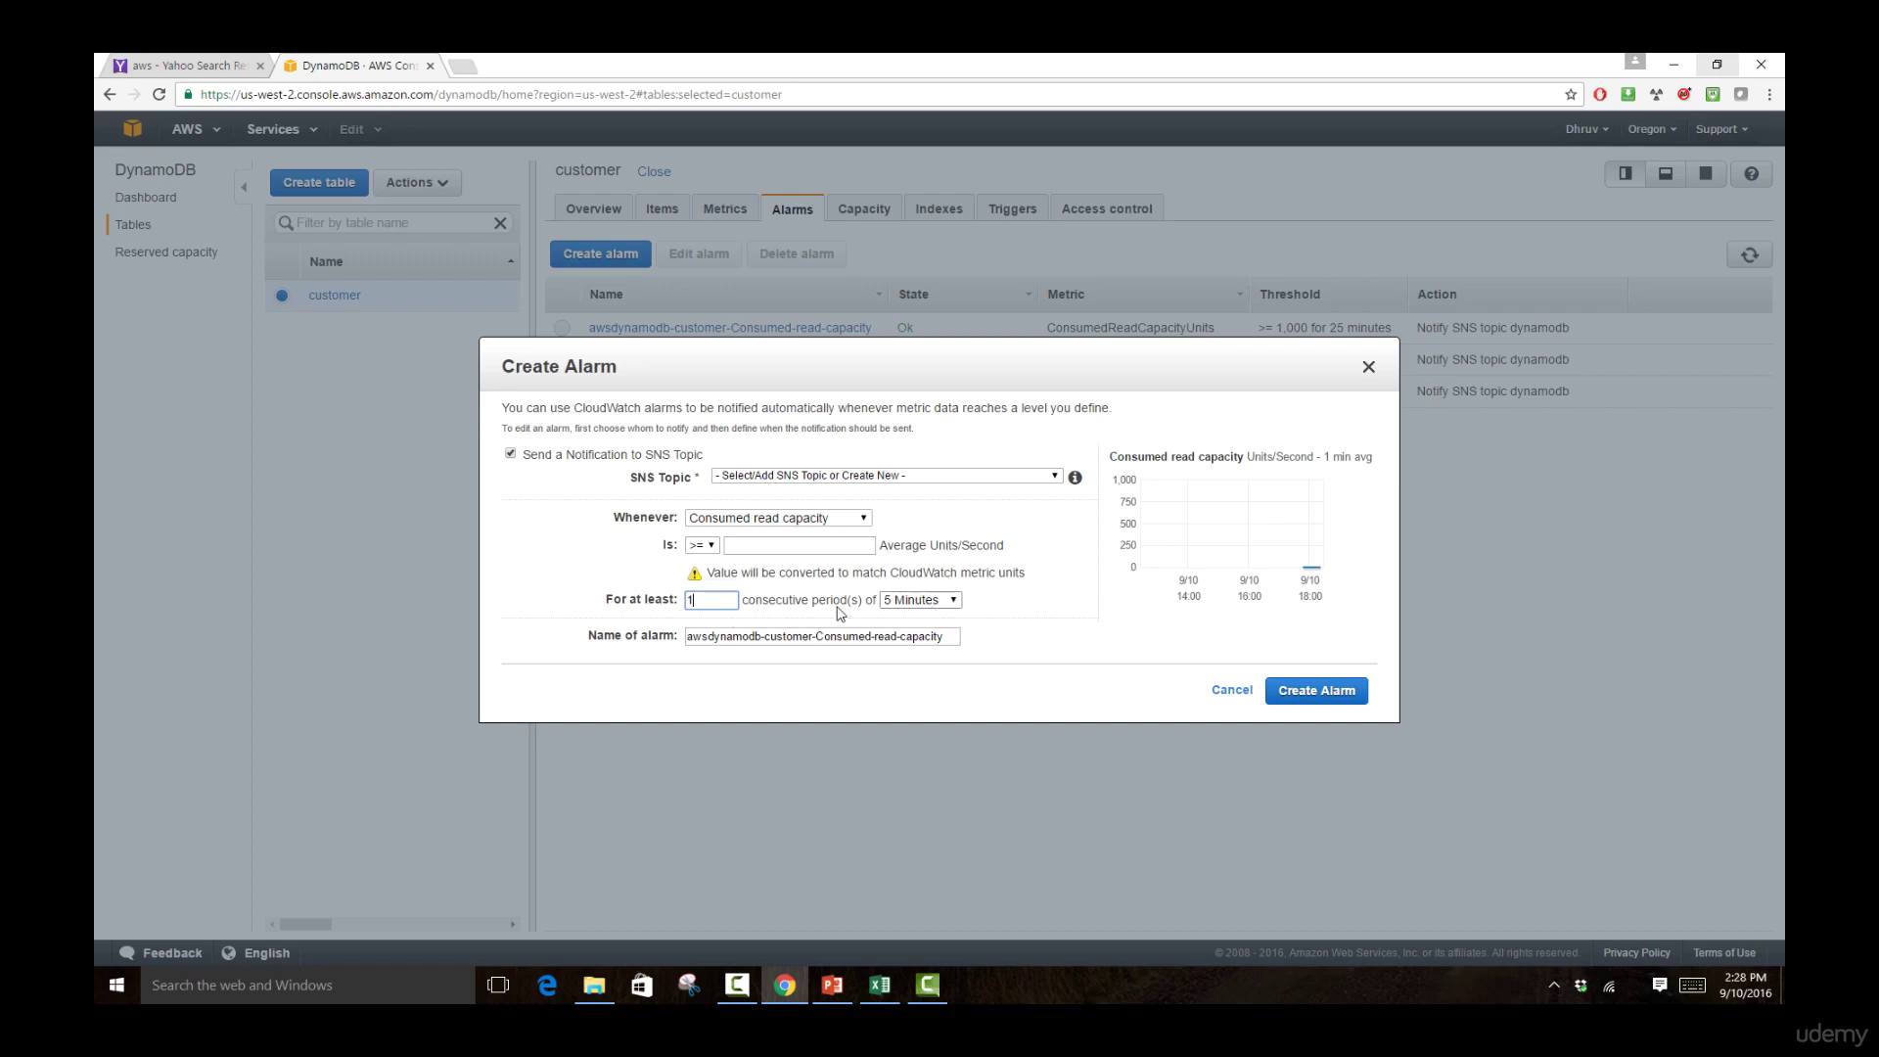
drag(705, 600, 662, 600)
click(825, 548)
click(1225, 692)
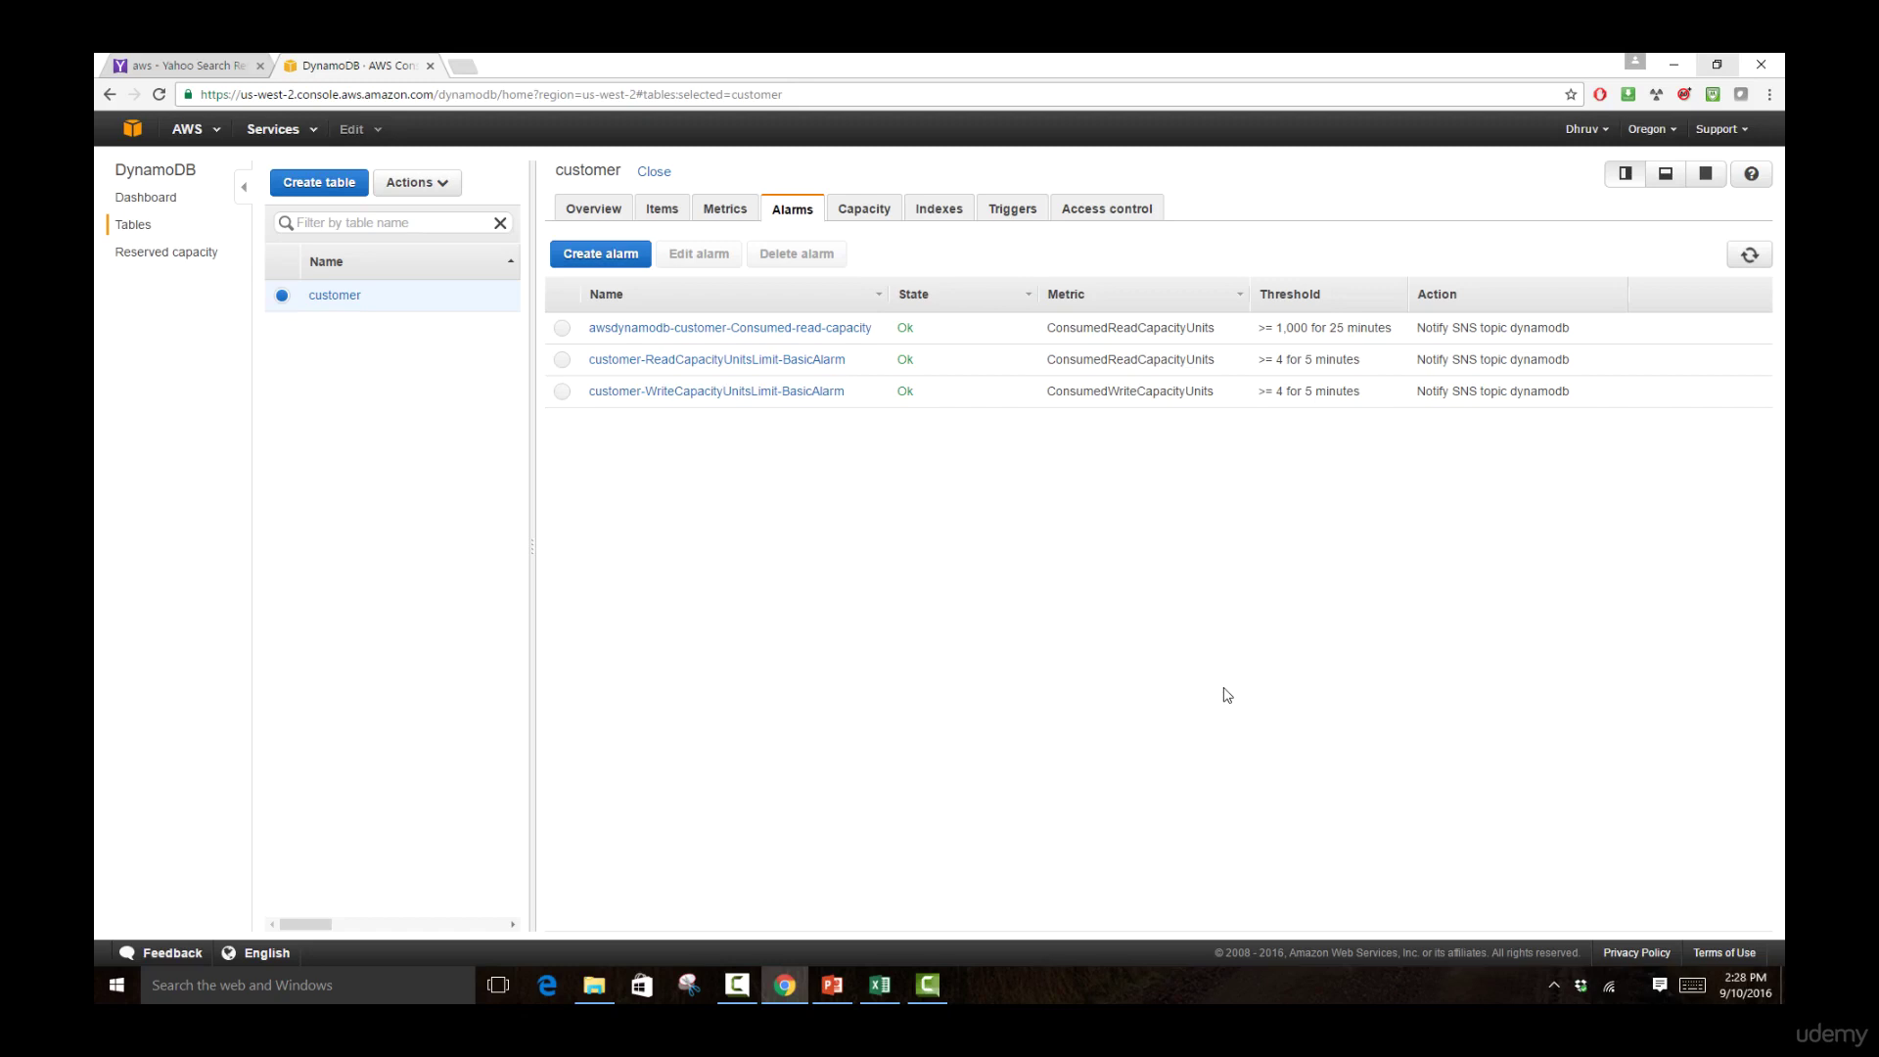
Return to the items of the customer table
click(663, 215)
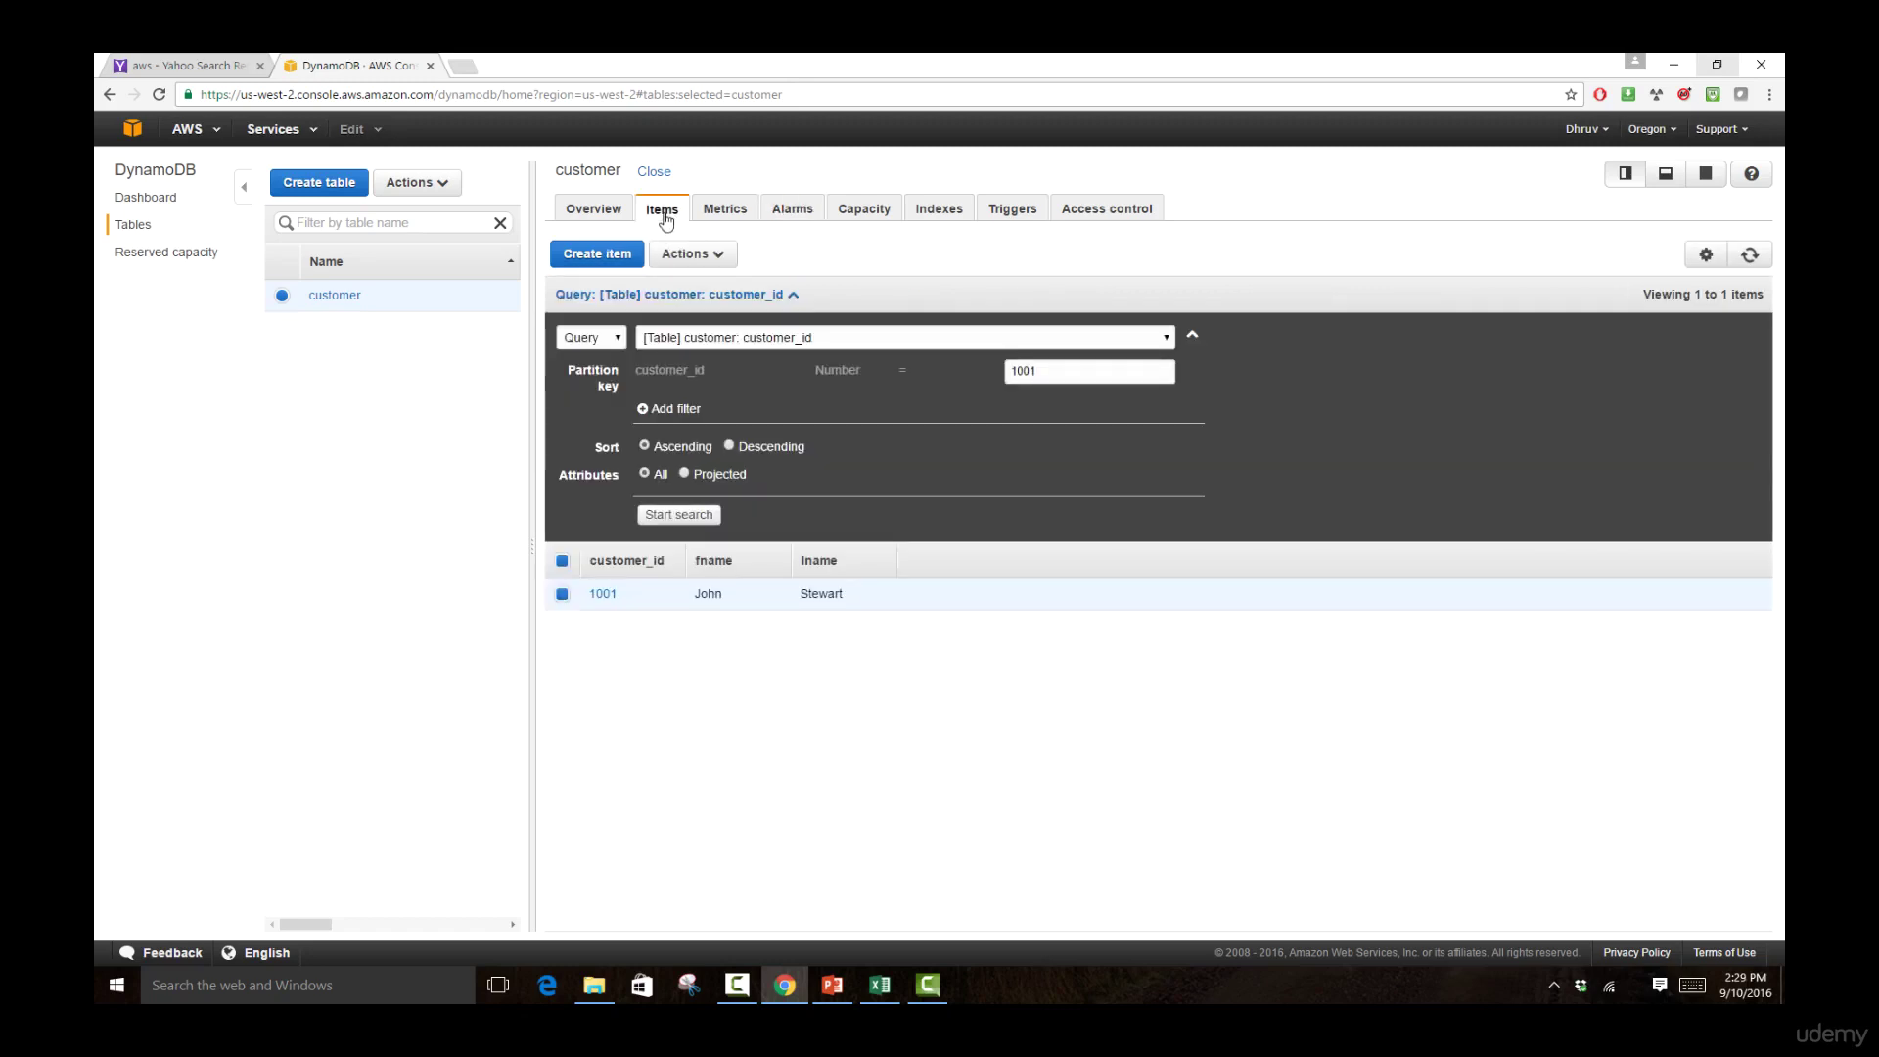